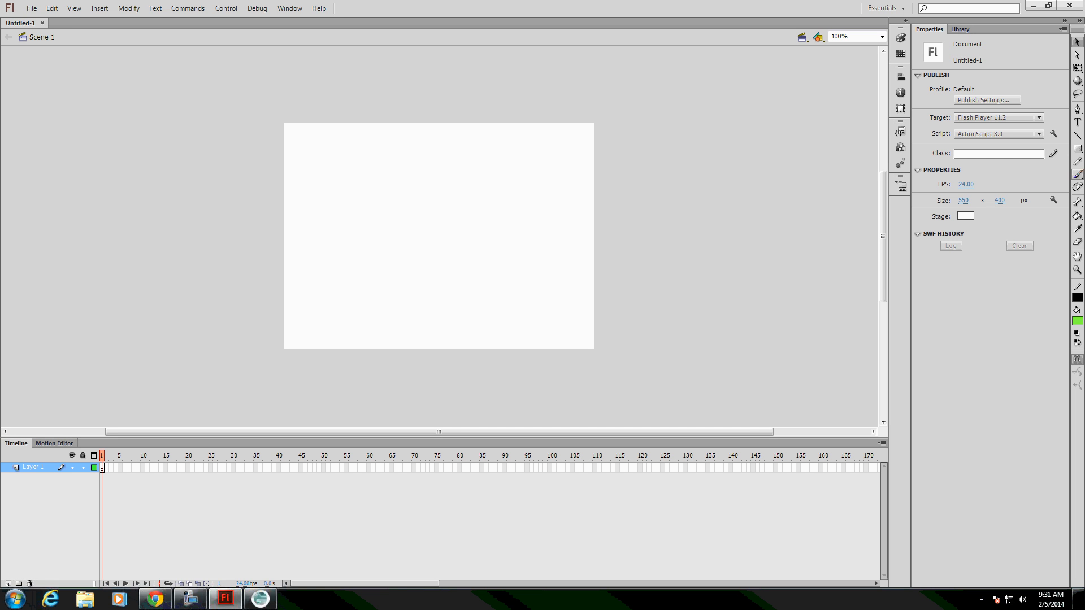
- Draw a green rectangle about 245 by 110 px near the stage's upper-left corner and extend its layer to frame 120
{"action": "left_click", "coordinate": [1078, 150]}
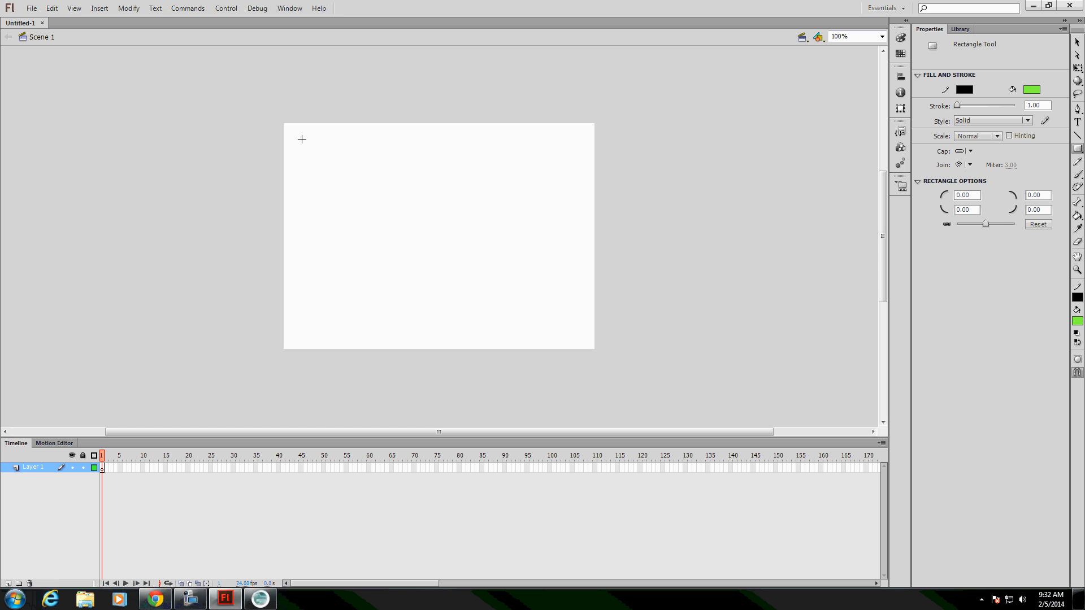
{"action": "left_click_drag", "start_coordinate": [302, 139], "coordinate": [440, 200]}
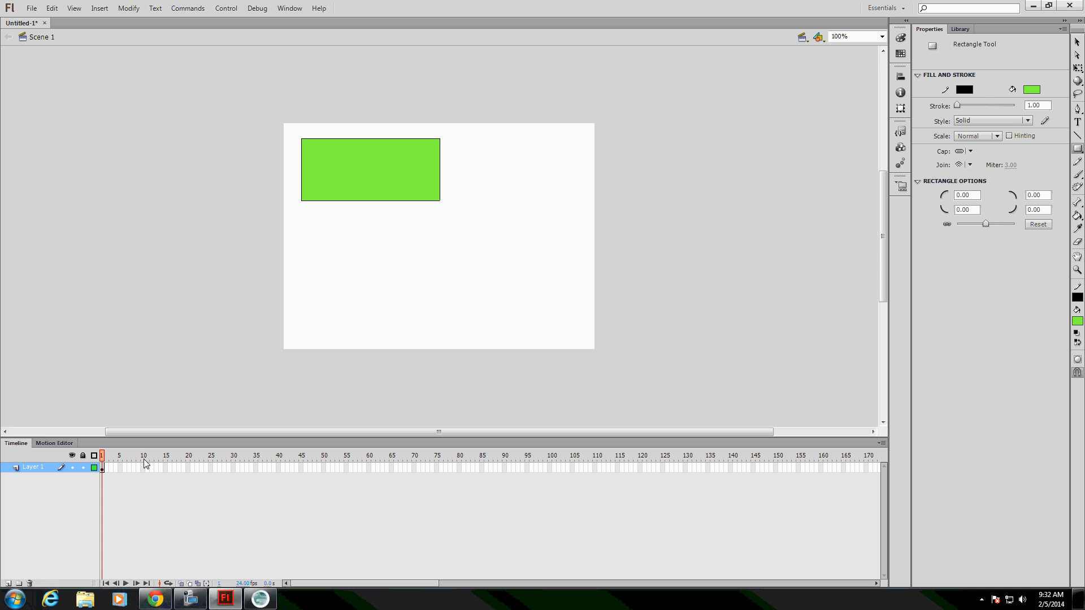
{"action": "left_click_drag", "start_coordinate": [103, 451], "coordinate": [687, 440]}
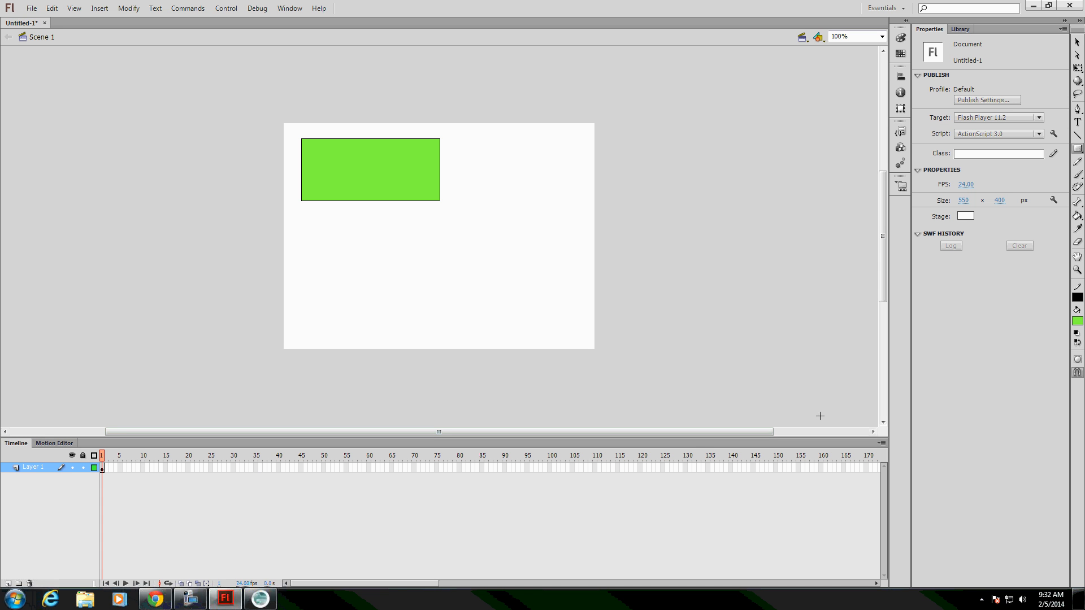
{"action": "right_click", "coordinate": [641, 466]}
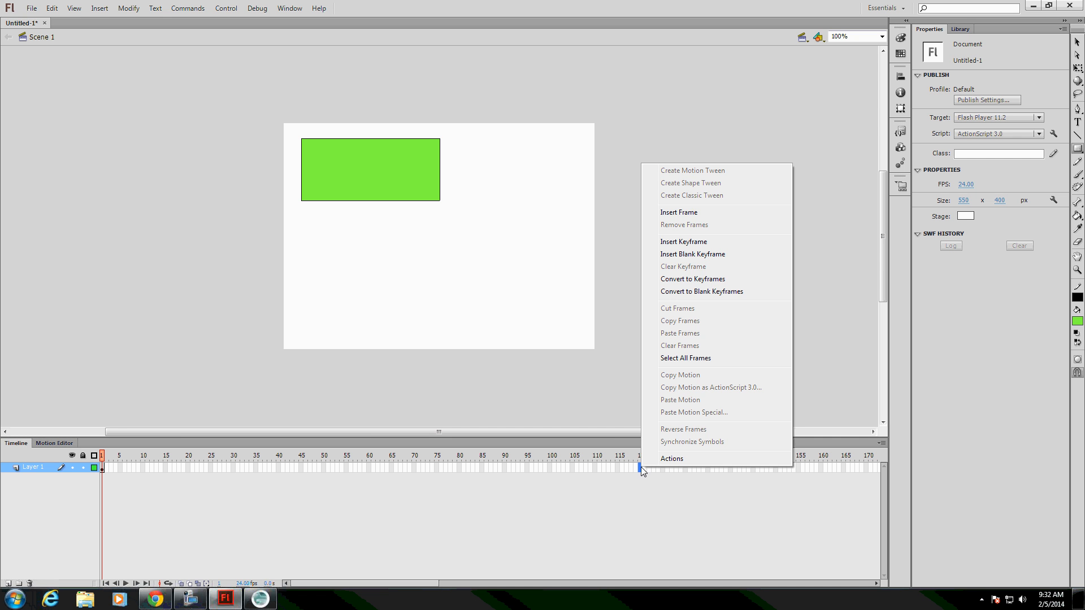
{"action": "left_click", "coordinate": [679, 213]}
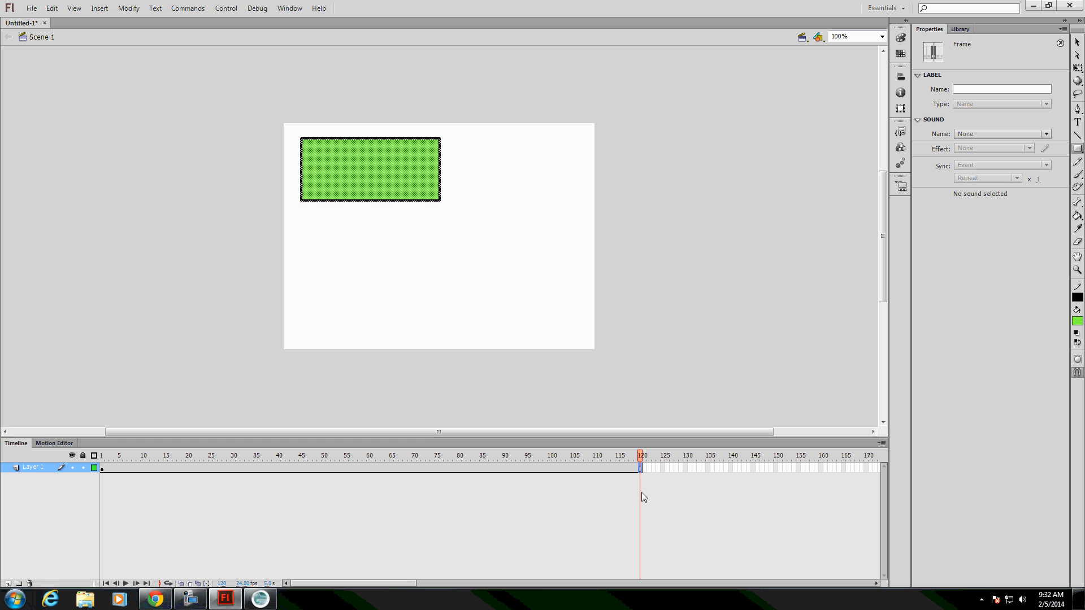
- Create a motion tween on Layer 1 from frame 1, converting the green rectangle to a symbol
{"action": "left_click_drag", "start_coordinate": [638, 455], "coordinate": [540, 452]}
{"action": "left_click_drag", "start_coordinate": [471, 446], "coordinate": [89, 444]}
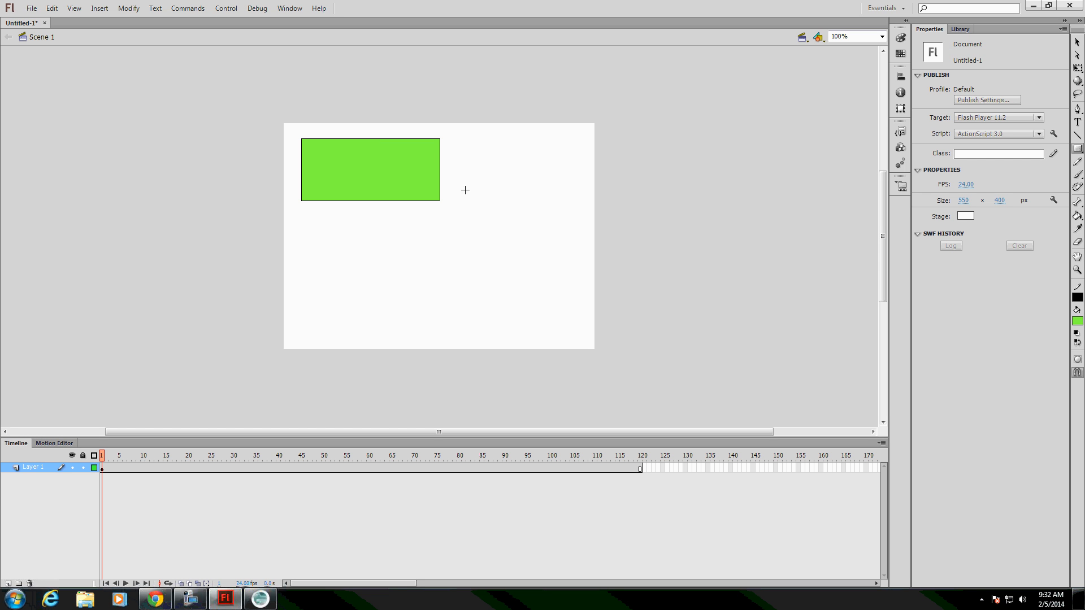
{"action": "right_click", "coordinate": [102, 467]}
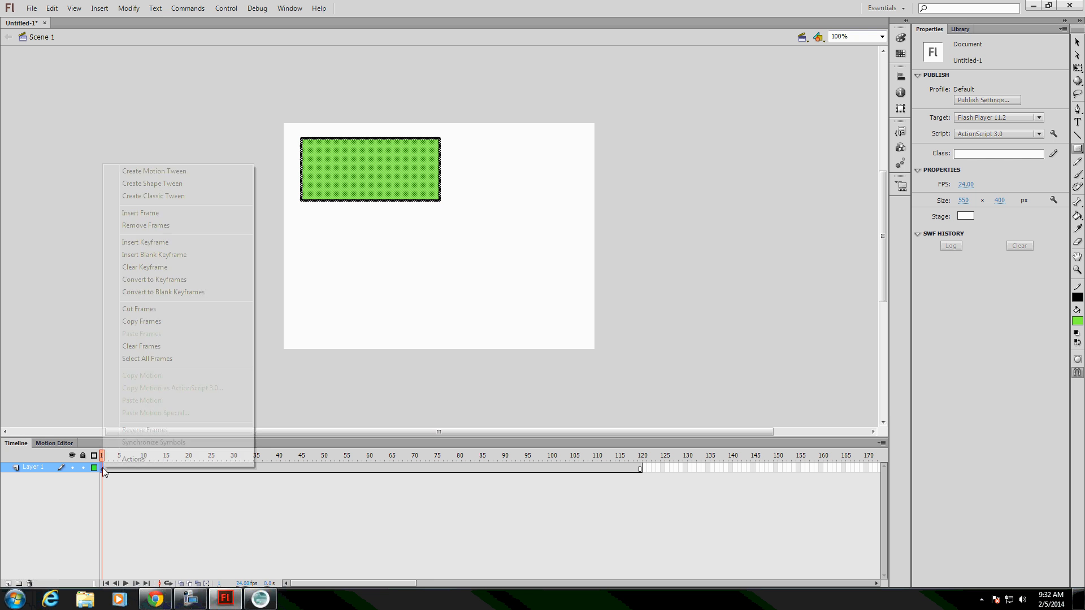
{"action": "left_click", "coordinate": [154, 171]}
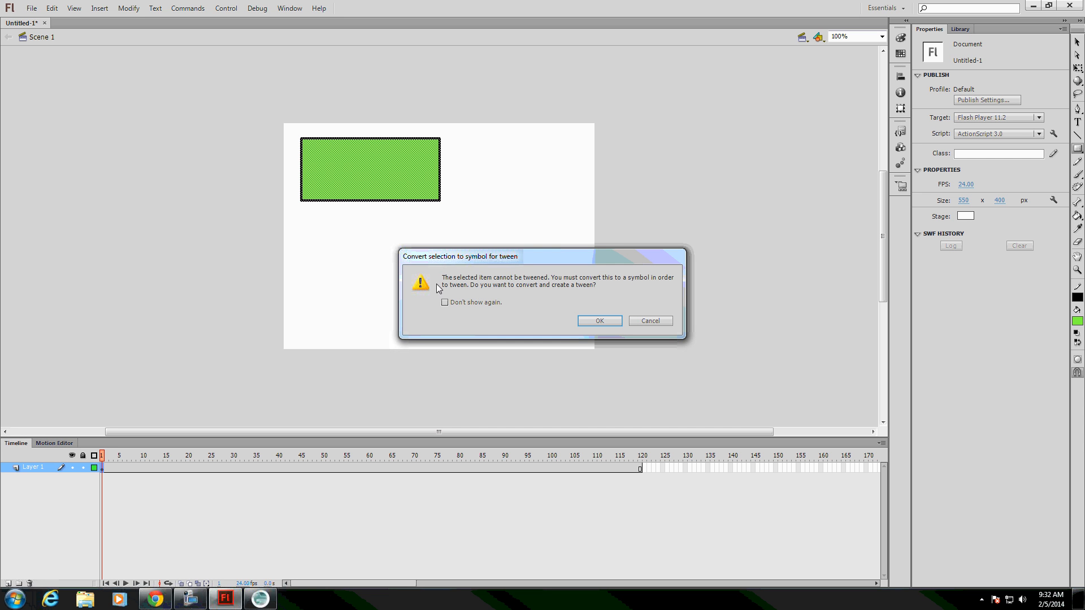
{"action": "left_click", "coordinate": [608, 321]}
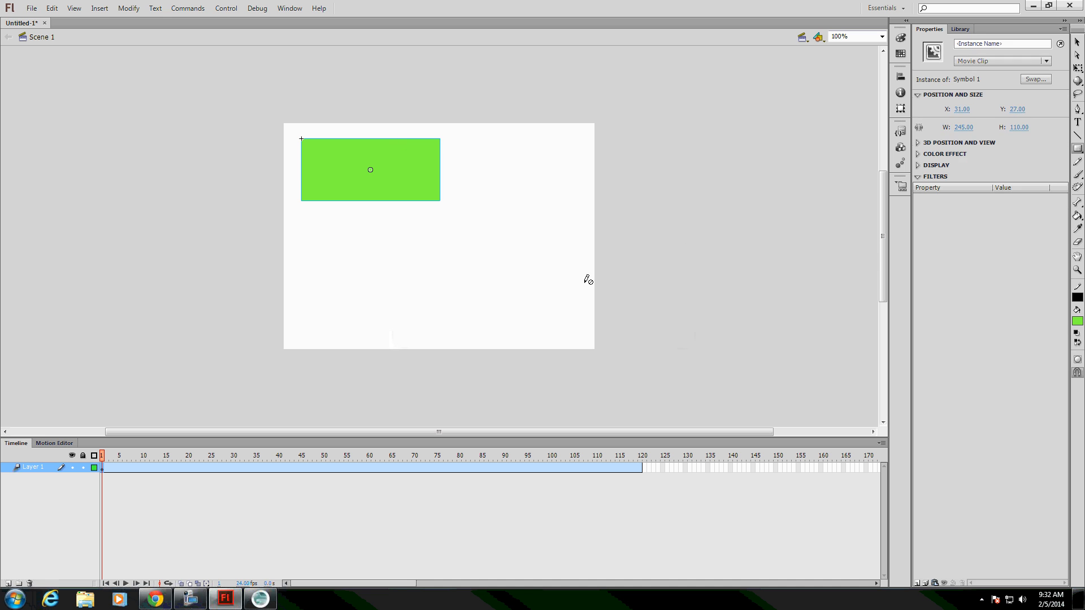
- At frame 120, move the green rectangle to the stage's lower-right corner
{"action": "left_click", "coordinate": [971, 28]}
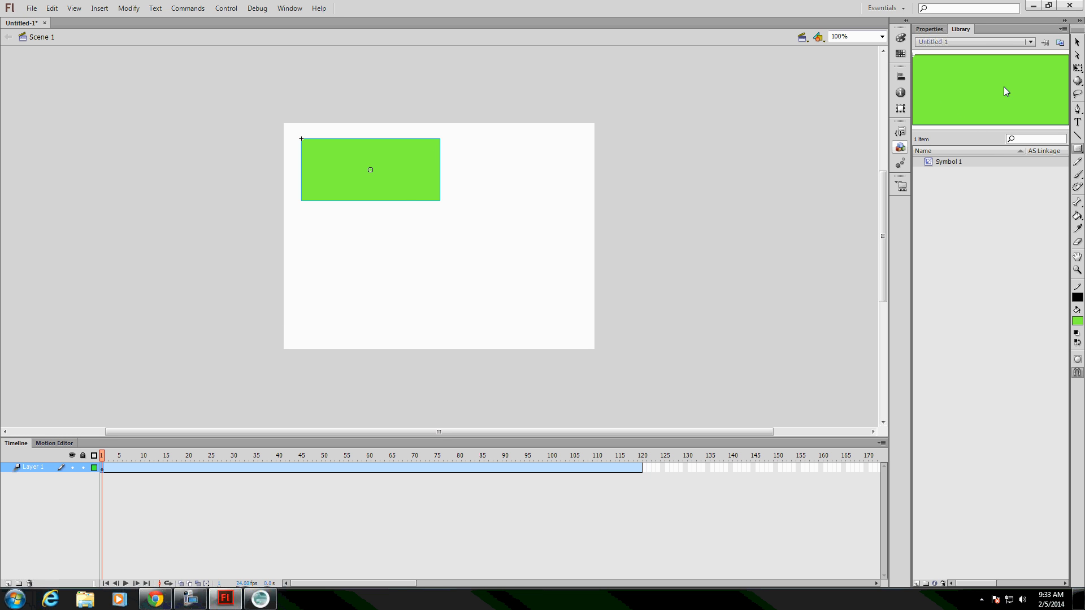
{"action": "left_click", "coordinate": [1078, 42]}
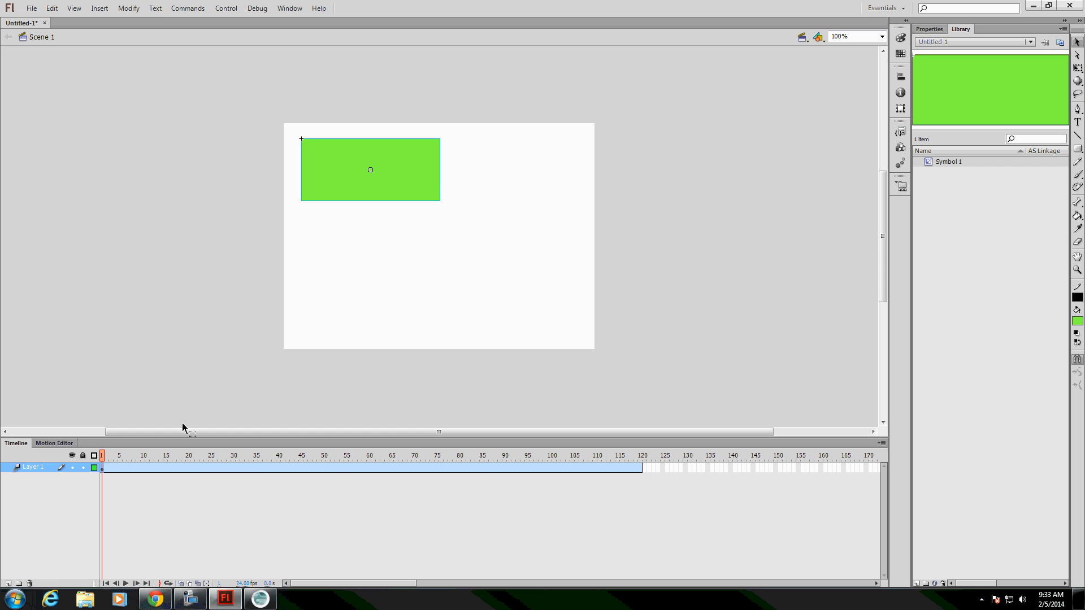
{"action": "left_click_drag", "start_coordinate": [124, 455], "coordinate": [640, 451]}
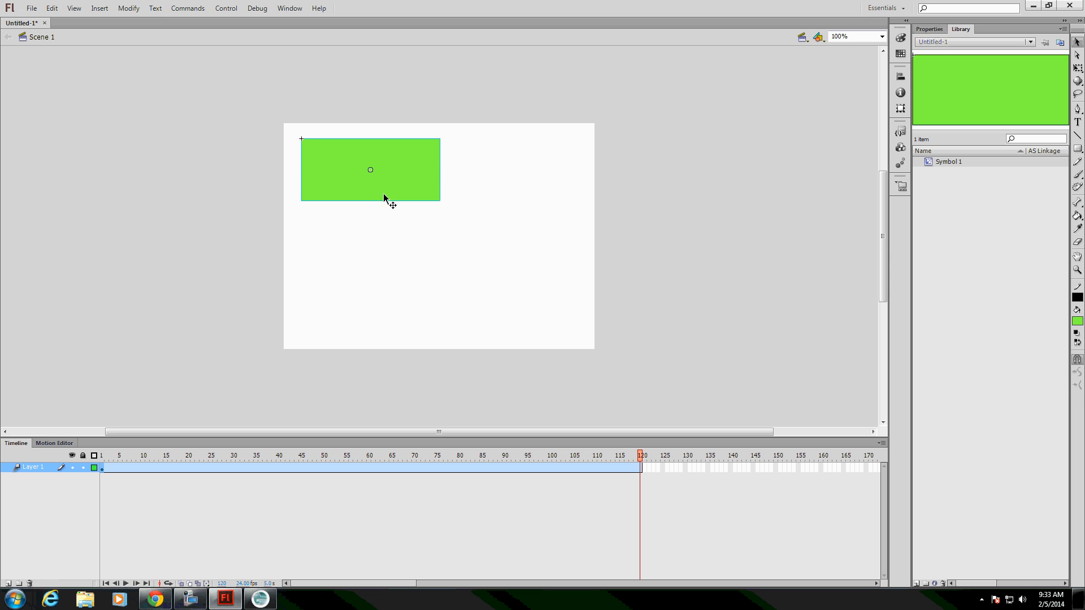
{"action": "left_click_drag", "start_coordinate": [385, 185], "coordinate": [528, 321]}
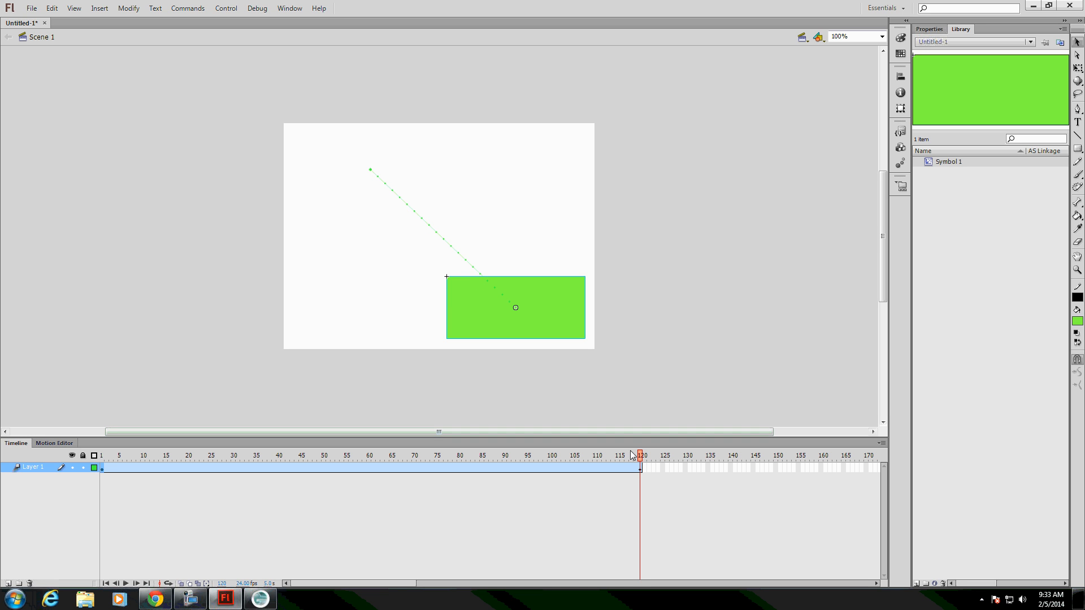
- Reposition the rectangle to the stage's lower left at frame 21 and to its upper right at frame 92
{"action": "left_click_drag", "start_coordinate": [642, 459], "coordinate": [192, 456]}
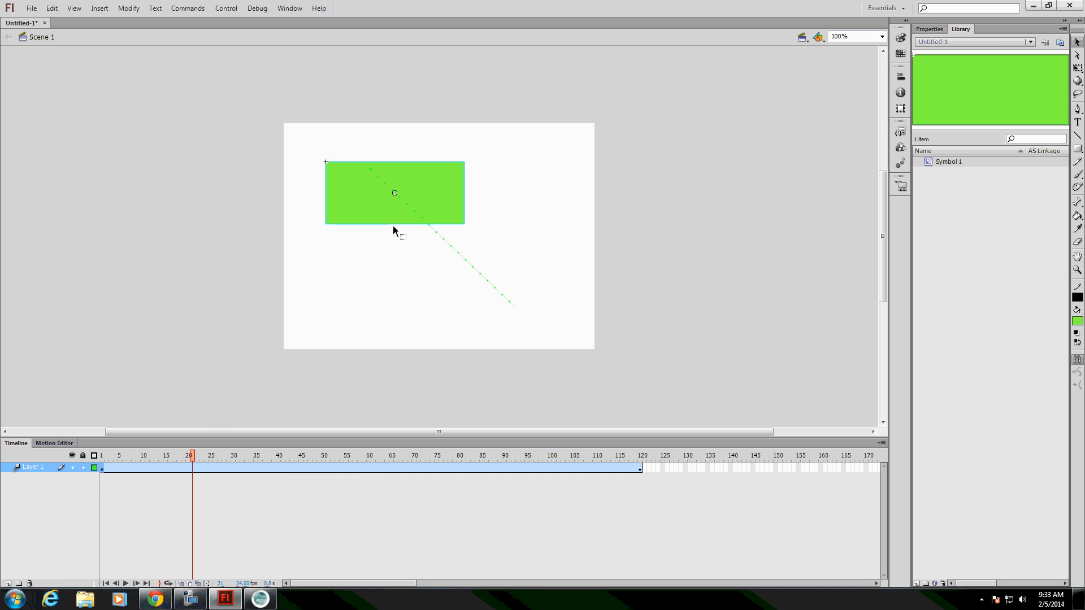
{"action": "left_click_drag", "start_coordinate": [392, 222], "coordinate": [364, 324]}
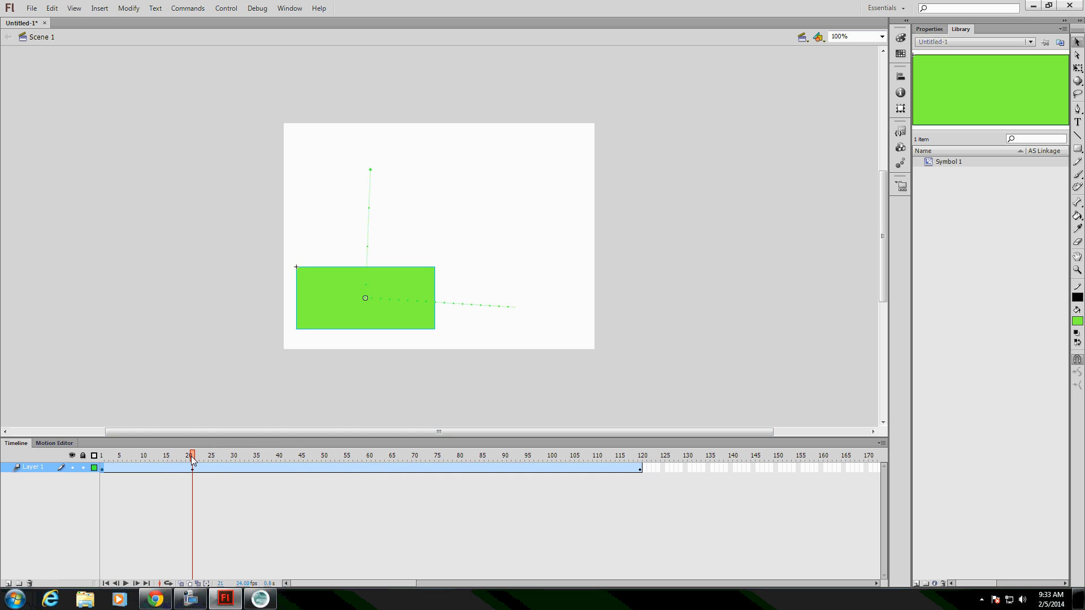
{"action": "left_click_drag", "start_coordinate": [192, 458], "coordinate": [516, 460]}
{"action": "left_click_drag", "start_coordinate": [484, 332], "coordinate": [531, 199]}
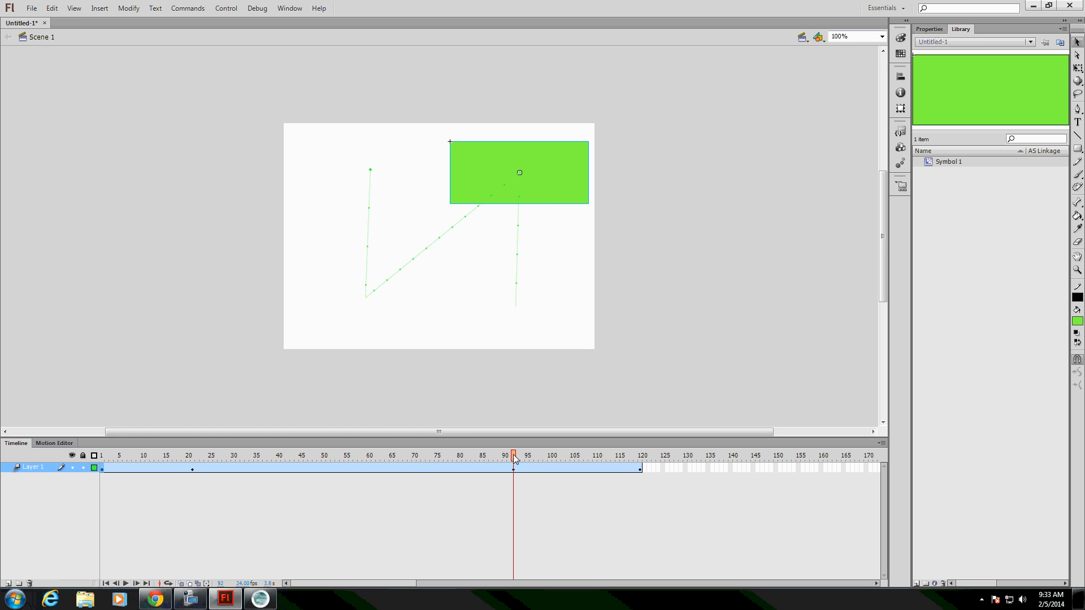
- Place the rectangle right of the stage's bottom centre at frame 58 and at the middle of the left side at frame 39
{"action": "left_click_drag", "start_coordinate": [514, 458], "coordinate": [360, 459]}
{"action": "left_click_drag", "start_coordinate": [466, 262], "coordinate": [505, 342]}
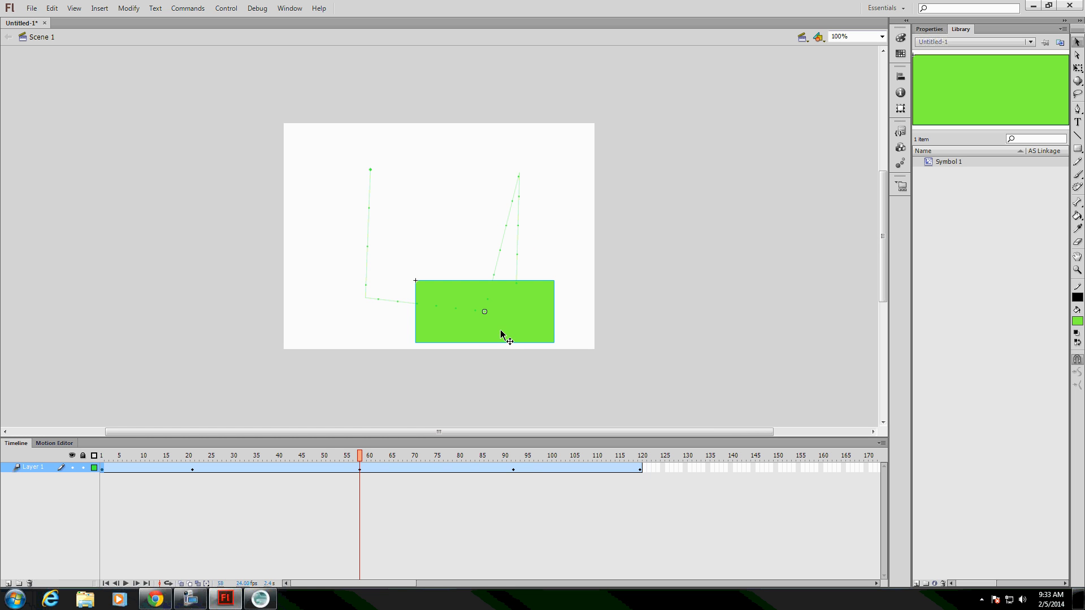
{"action": "left_click_drag", "start_coordinate": [357, 456], "coordinate": [272, 466]}
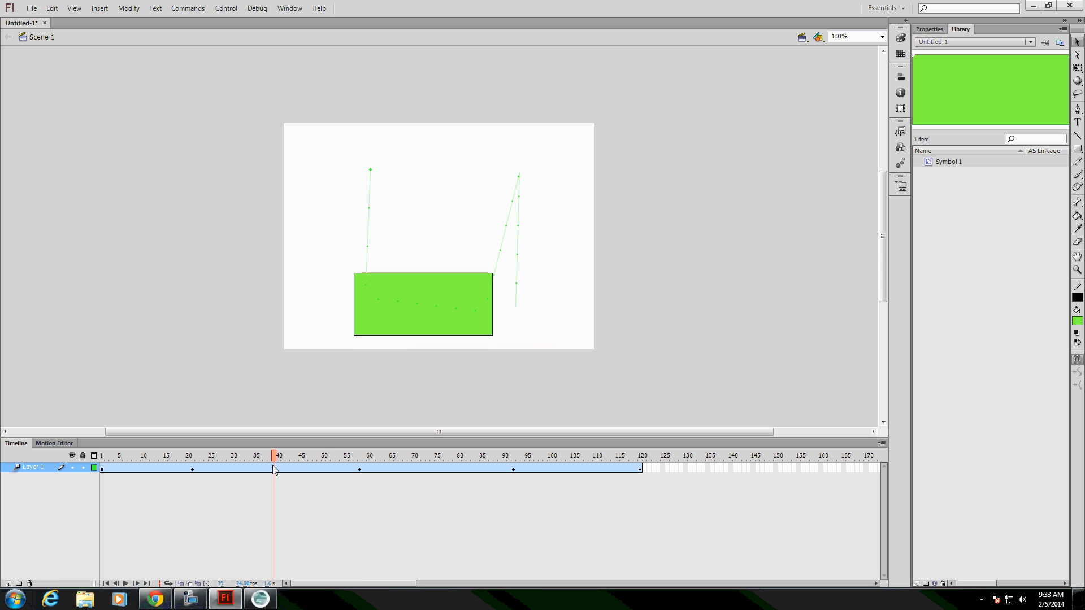
{"action": "left_click_drag", "start_coordinate": [456, 307], "coordinate": [325, 214]}
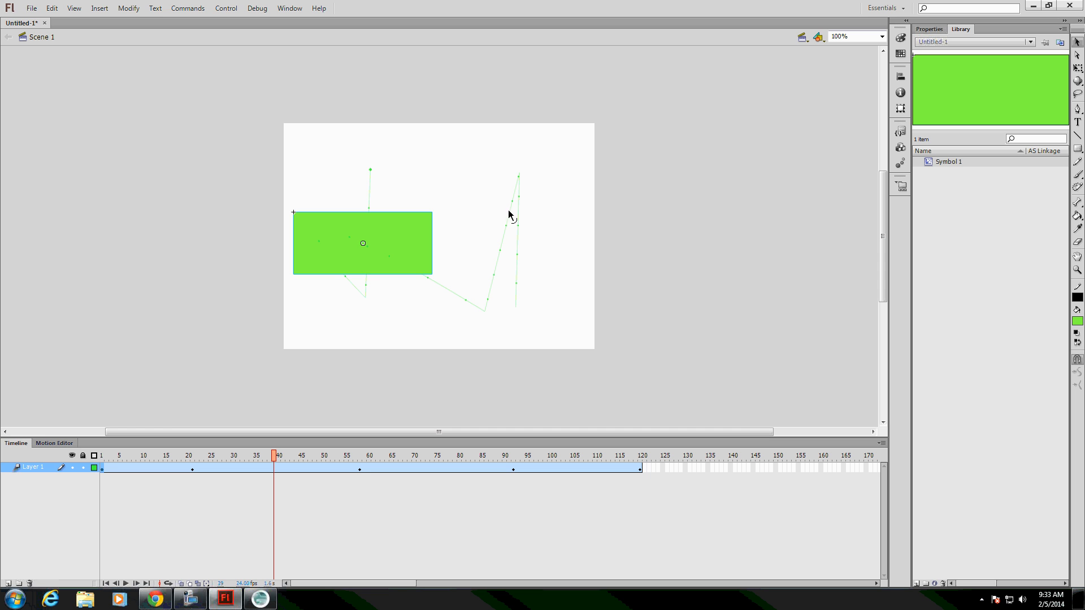
- Bend the rectangle's motion path into curves, with its start near the stage's upper right and its end near the upper left
{"action": "left_click_drag", "start_coordinate": [510, 223], "coordinate": [461, 167]}
{"action": "left_click_drag", "start_coordinate": [514, 309], "coordinate": [555, 167]}
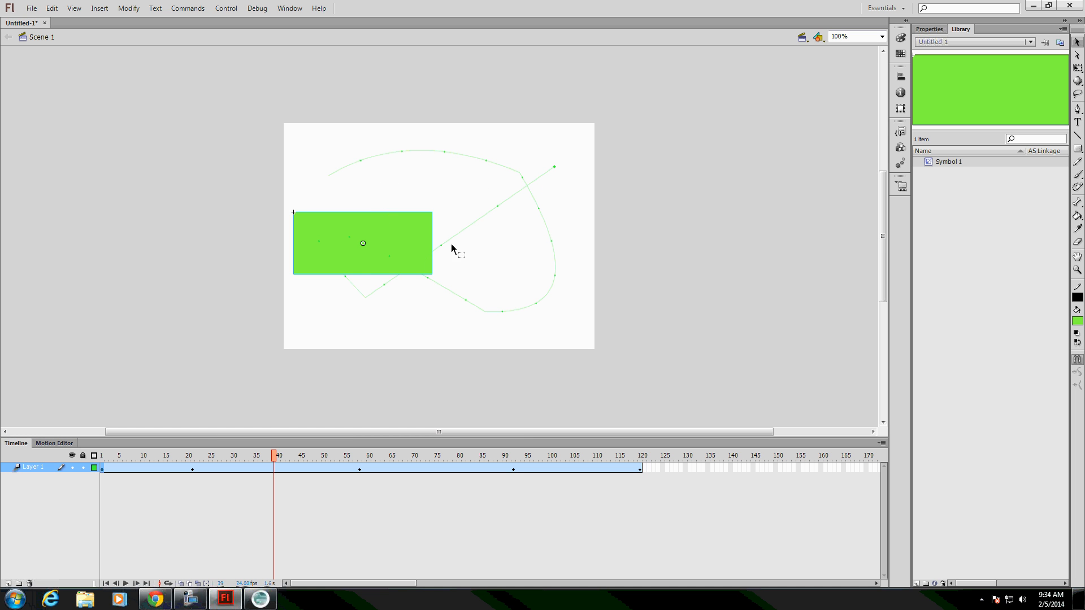
{"action": "left_click", "coordinate": [355, 290]}
{"action": "mouse_move", "coordinate": [354, 291]}
{"action": "left_mouse_down"}
{"action": "mouse_move", "coordinate": [348, 300]}
{"action": "mouse_move", "coordinate": [359, 289]}
{"action": "left_mouse_up"}
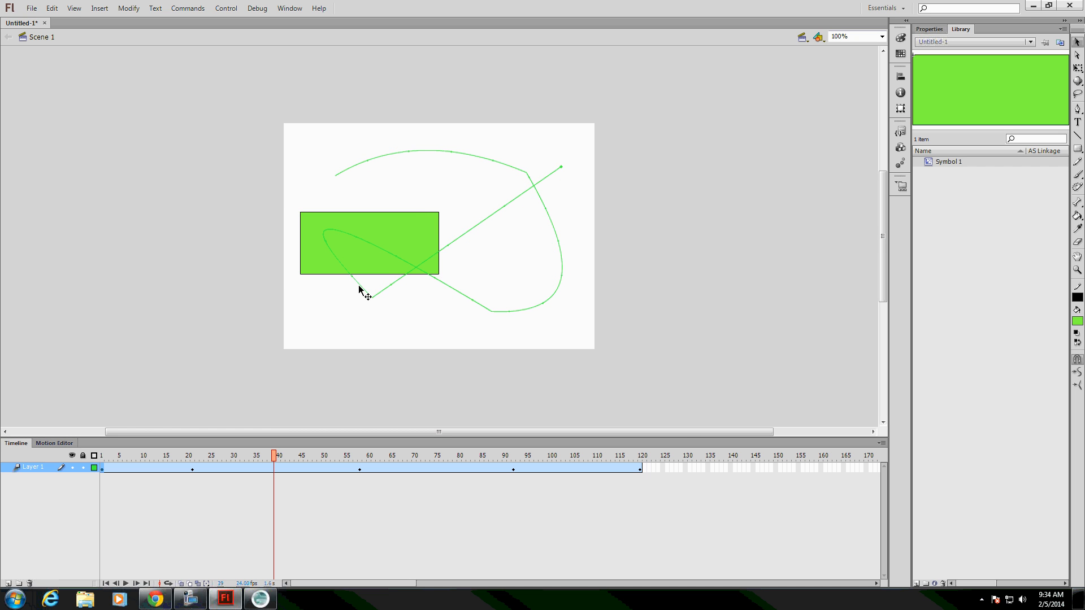
{"action": "left_click", "coordinate": [382, 290]}
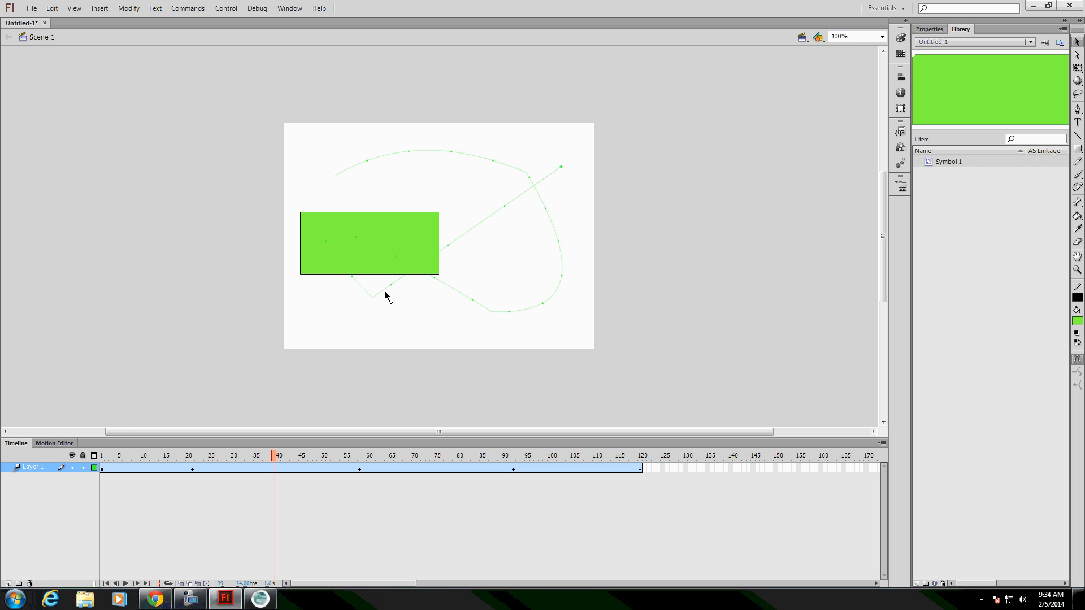
{"action": "left_click_drag", "start_coordinate": [362, 289], "coordinate": [328, 322]}
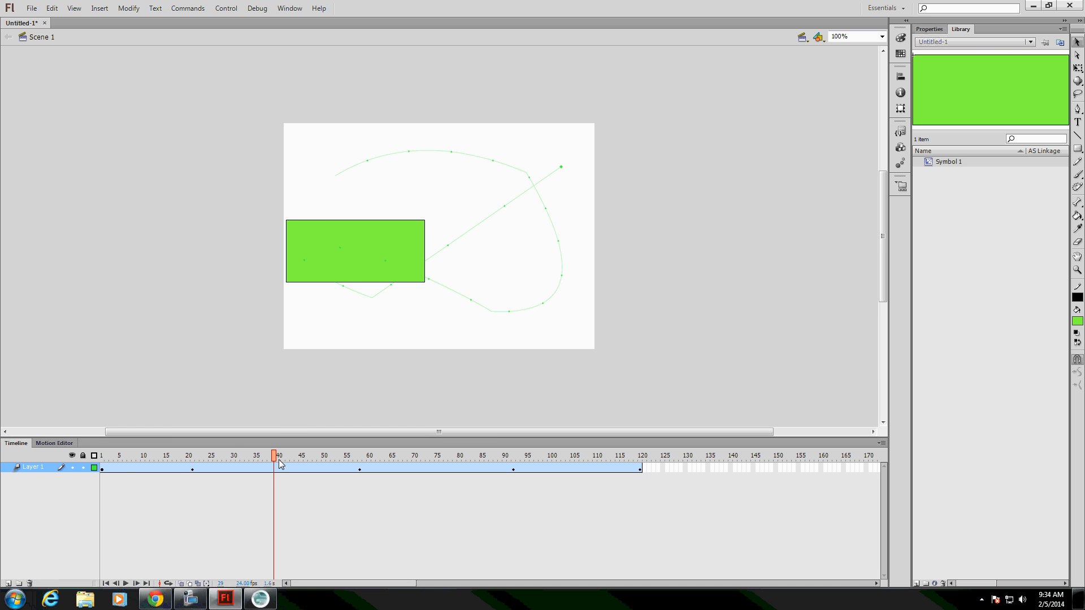
- Play the rectangle's animation from frame 1 and return the playhead to the start
{"action": "left_click_drag", "start_coordinate": [273, 469], "coordinate": [80, 477]}
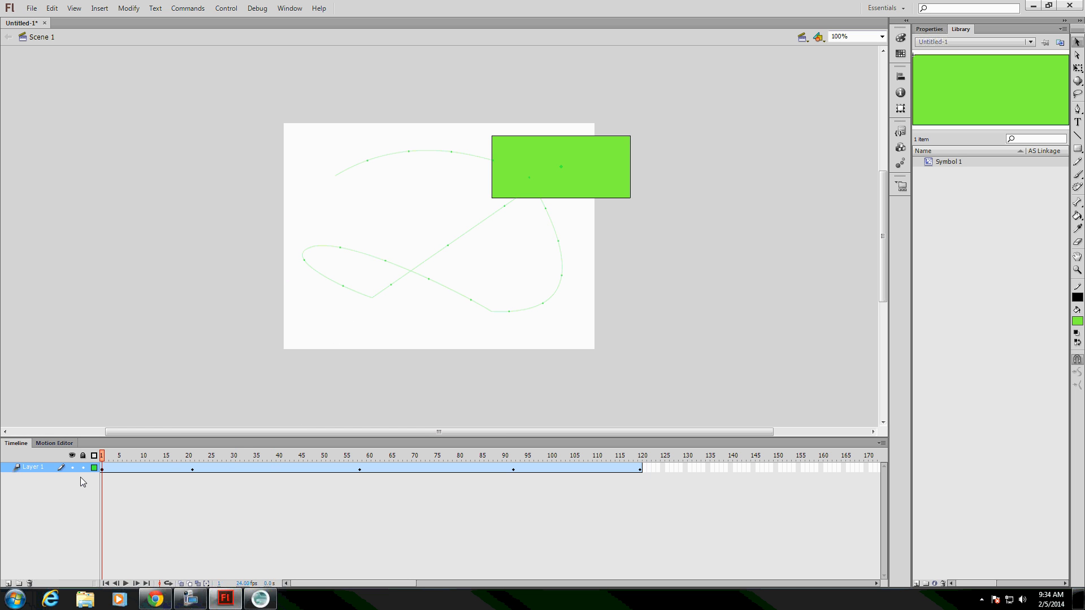
{"action": "left_click", "coordinate": [126, 583]}
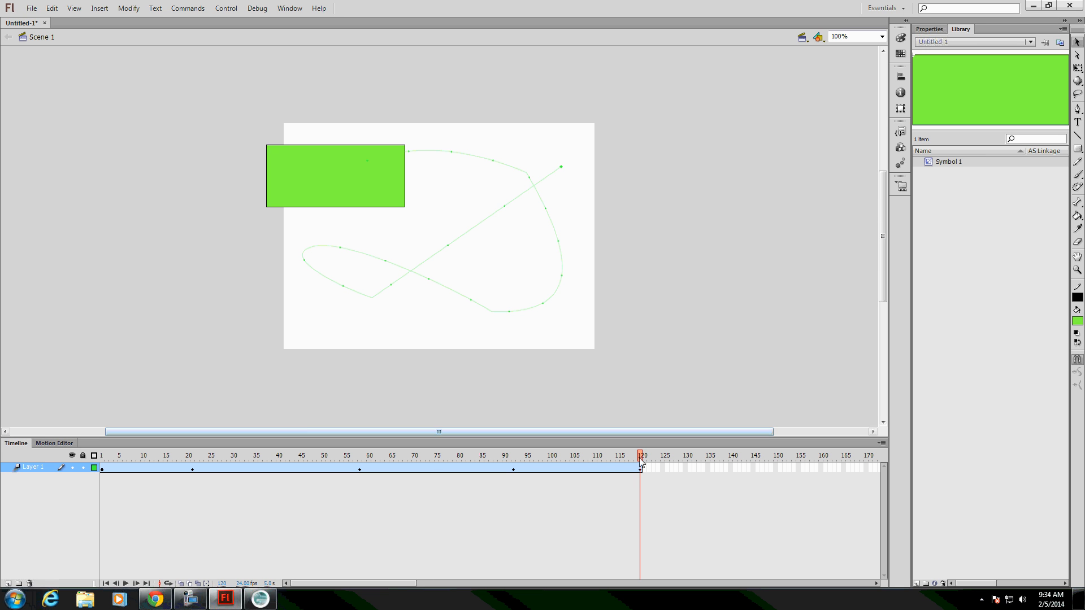
{"action": "left_click_drag", "start_coordinate": [640, 455], "coordinate": [49, 429]}
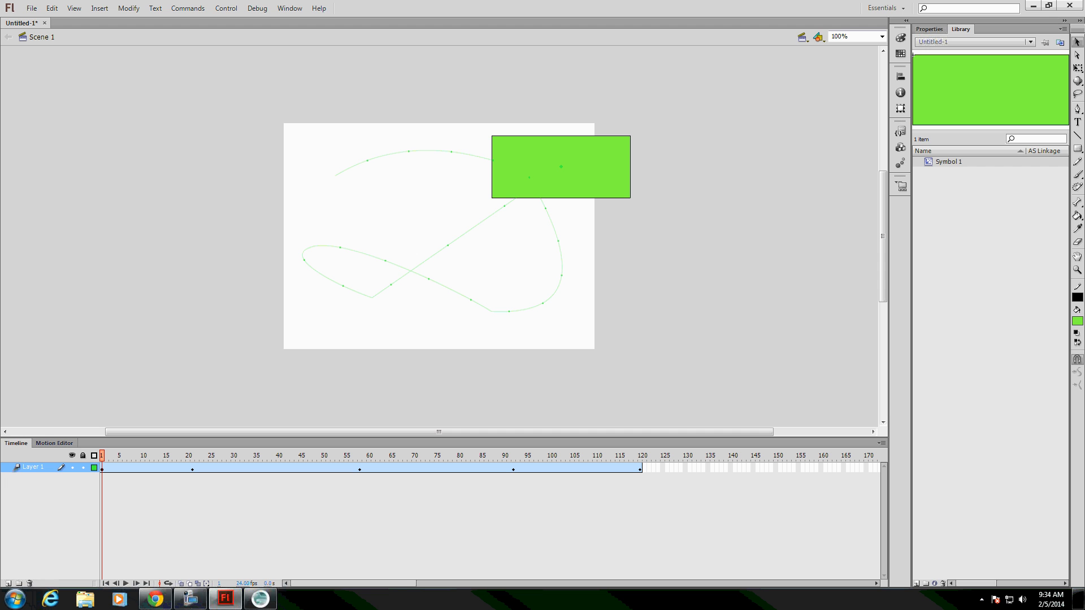
- Add a second layer and draw a red circle about 105.5 px wide near the stage's lower-left corner
{"action": "left_click", "coordinate": [8, 583]}
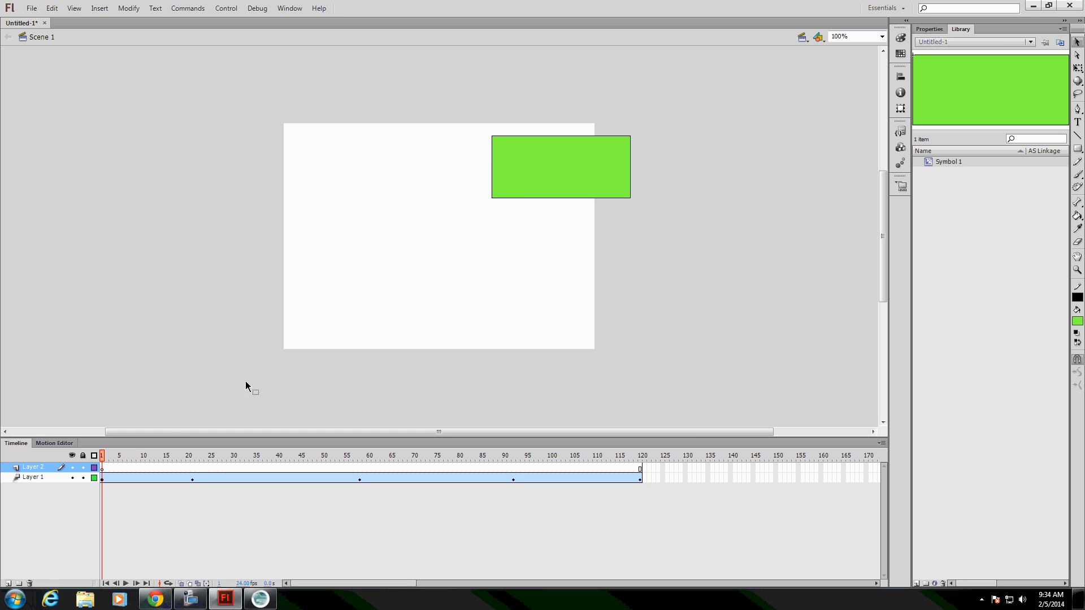
{"action": "left_click", "coordinate": [1077, 150]}
{"action": "left_click", "coordinate": [992, 161]}
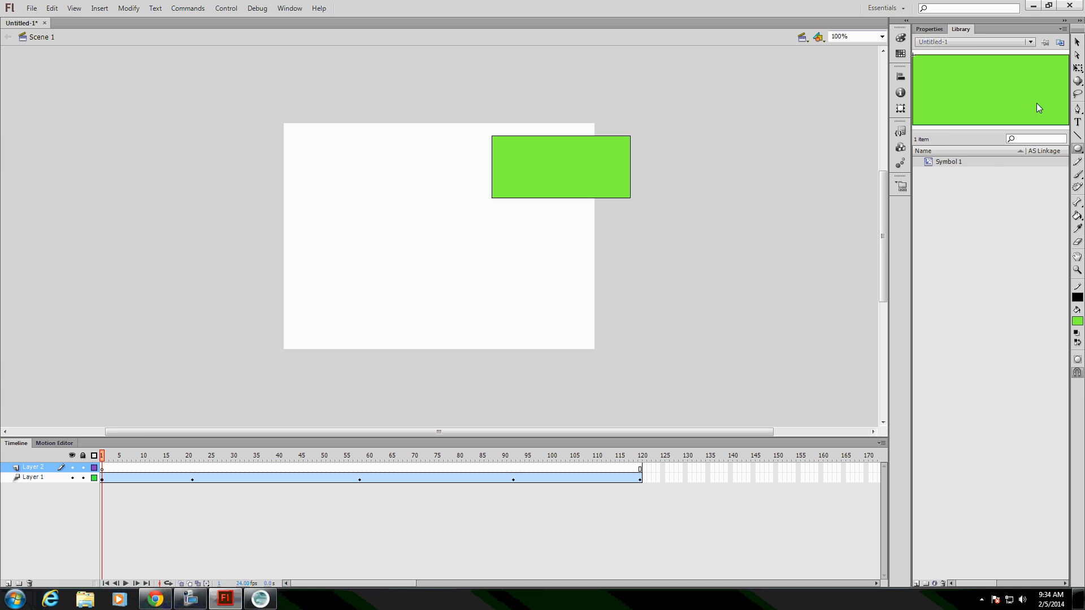
{"action": "left_click", "coordinate": [930, 29]}
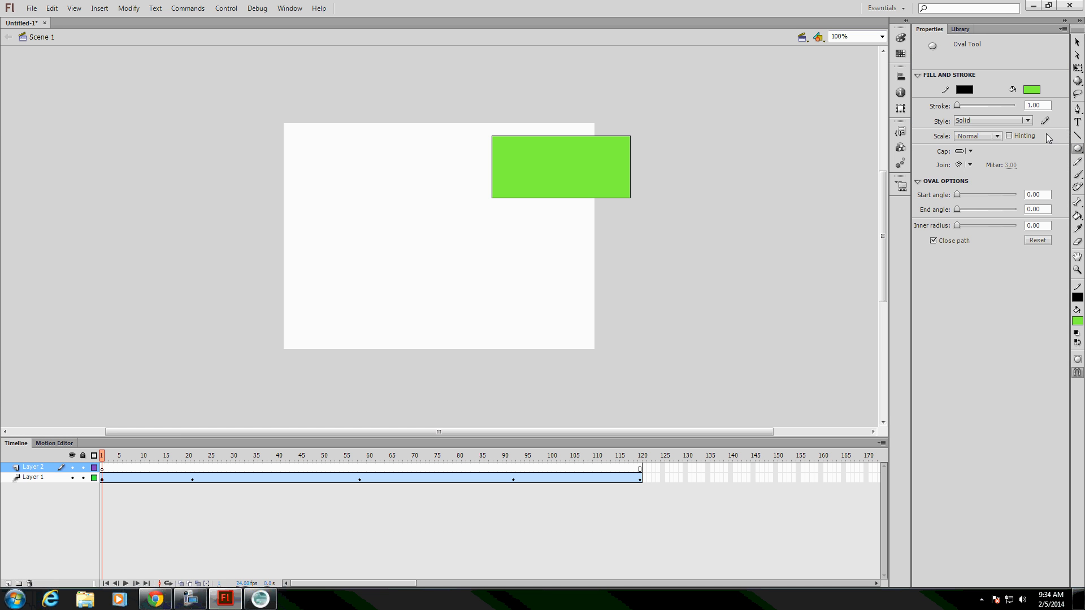
{"action": "left_click", "coordinate": [1036, 94]}
{"action": "left_click", "coordinate": [934, 168]}
{"action": "left_click_drag", "start_coordinate": [302, 277], "coordinate": [362, 338]}
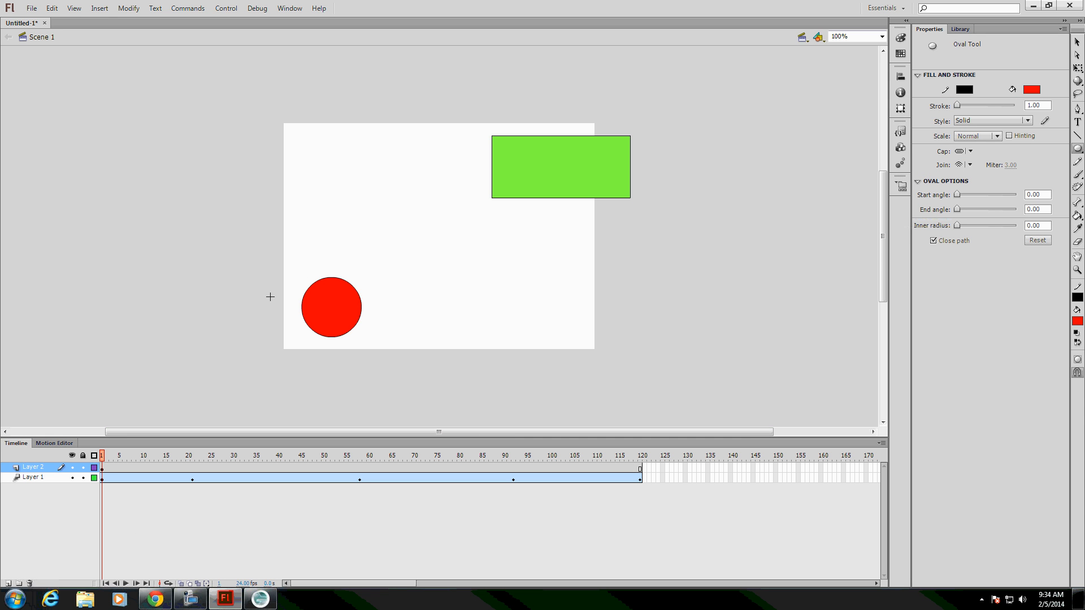
- Create a motion tween on Layer 2 from frame 1, converting the red circle to a symbol
{"action": "right_click", "coordinate": [101, 468]}
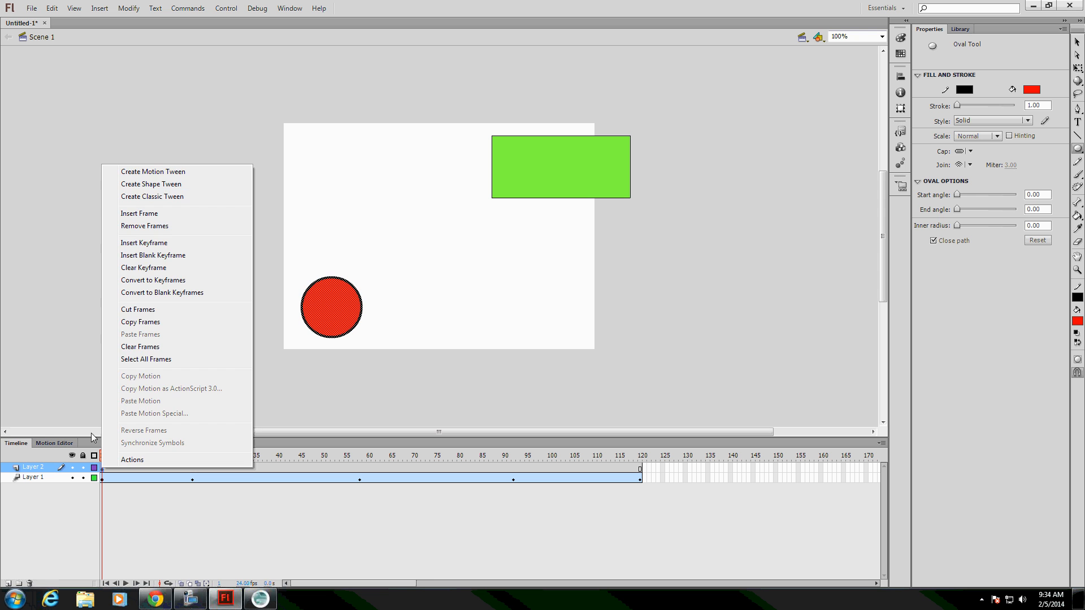
{"action": "left_click", "coordinate": [145, 172]}
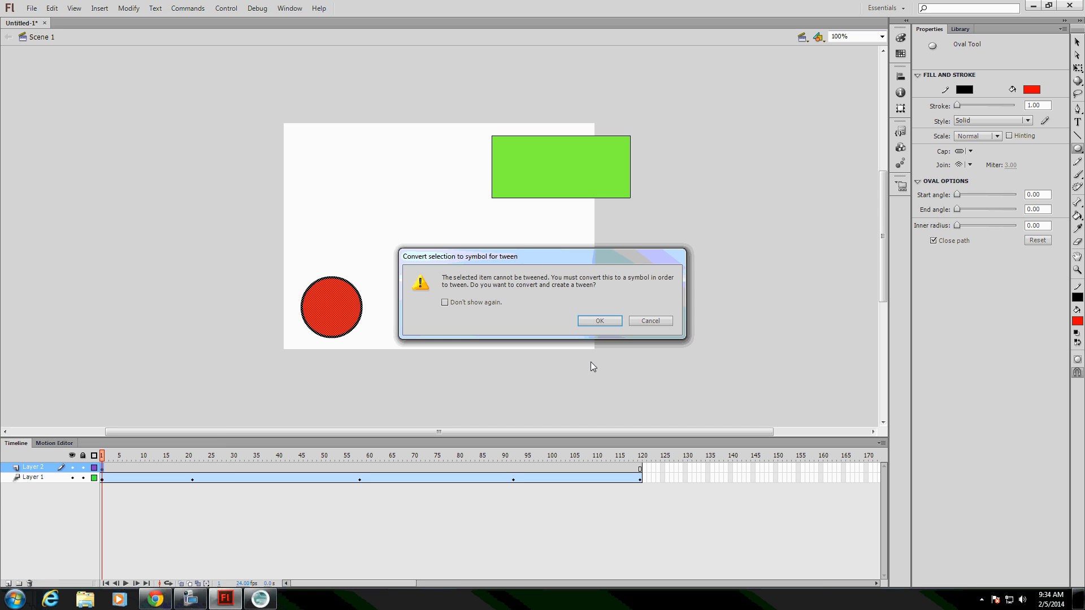
{"action": "left_click", "coordinate": [600, 321]}
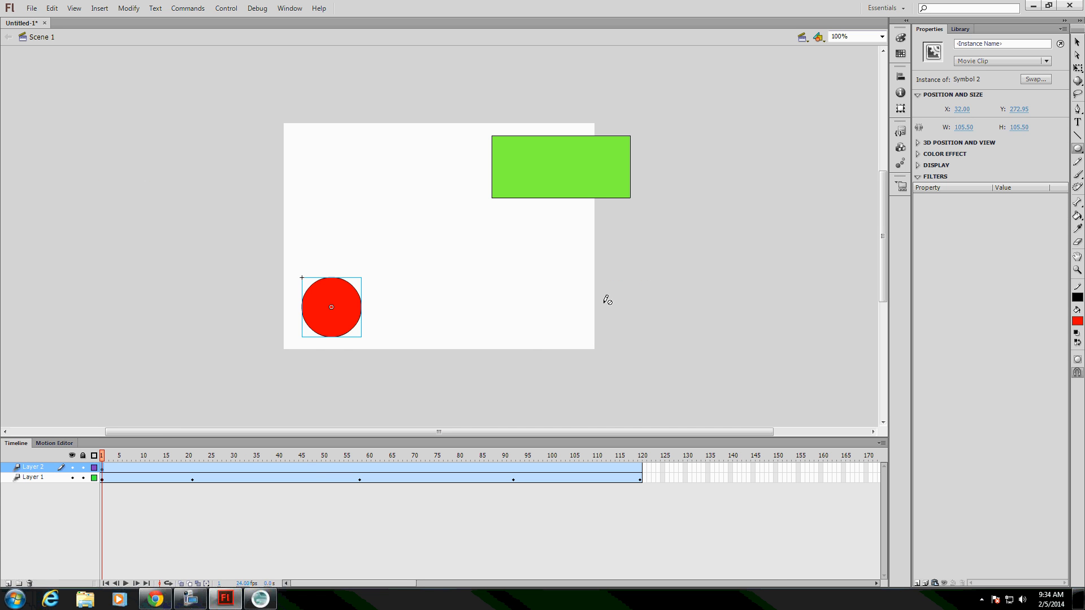
- Move the red circle right to about X 137 at frame 25 and bend its motion path into a tall arch
{"action": "left_click_drag", "start_coordinate": [104, 459], "coordinate": [212, 464]}
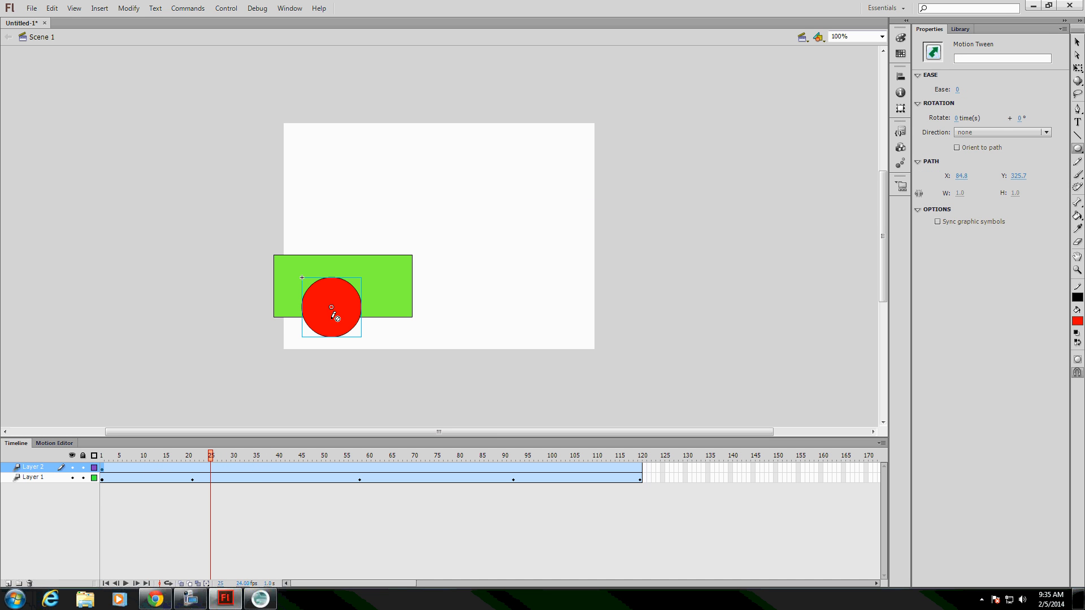
{"action": "left_click", "coordinate": [1077, 43]}
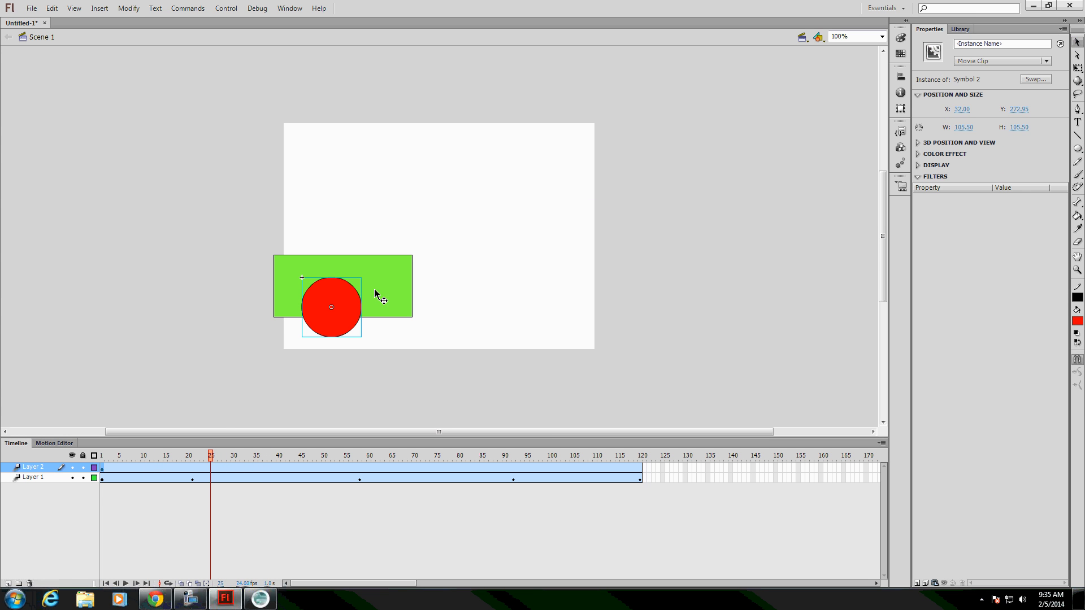
{"action": "left_click_drag", "start_coordinate": [345, 320], "coordinate": [356, 174]}
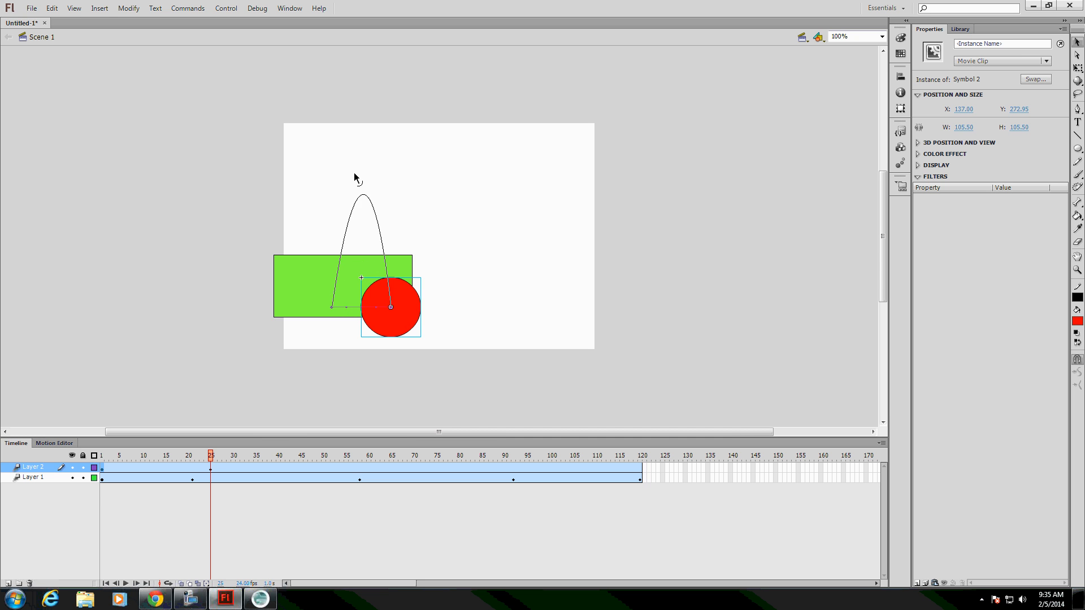
- Move the circle right to about X 247 at frame 51 and bend the second path segment into an arch
{"action": "left_click_drag", "start_coordinate": [211, 459], "coordinate": [327, 459]}
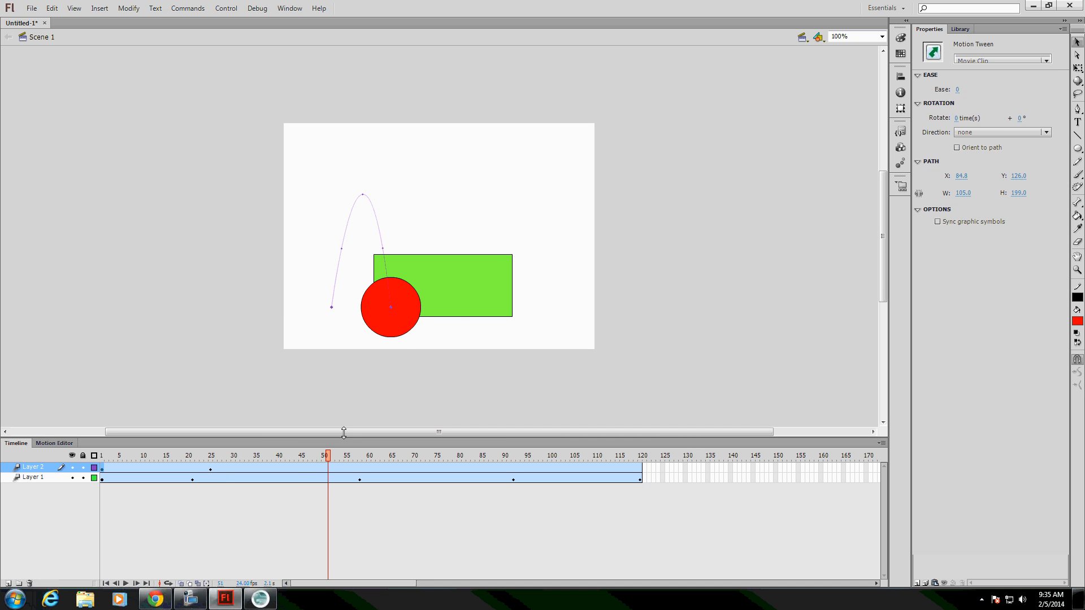
{"action": "left_click_drag", "start_coordinate": [405, 323], "coordinate": [467, 321]}
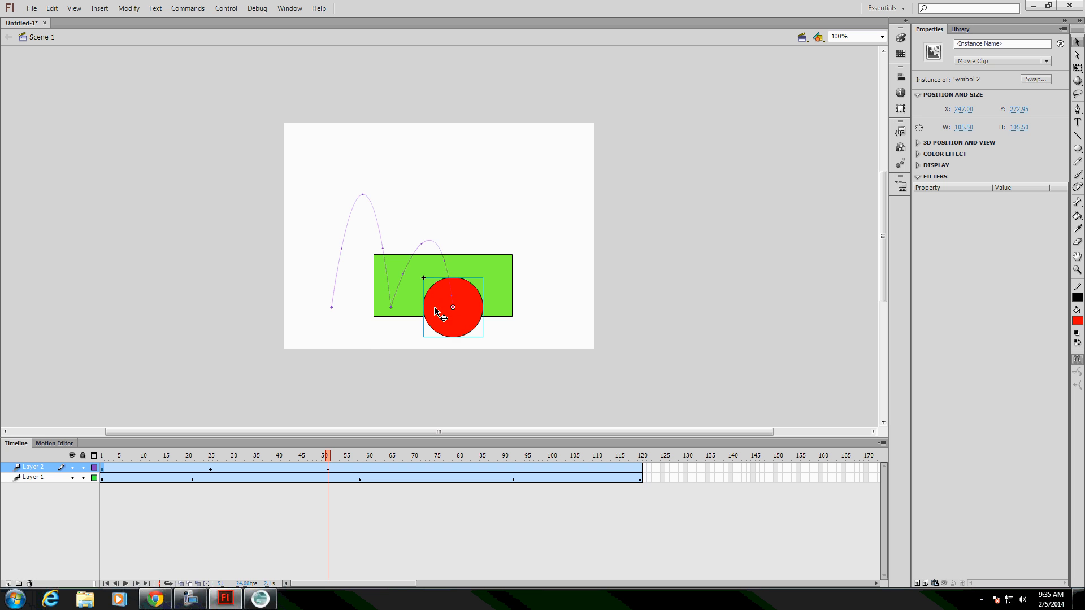
{"action": "left_click_drag", "start_coordinate": [431, 241], "coordinate": [431, 215]}
- Move the circle to about X 392 at frame 77, arch the third path segment and reshape the kink at its start
{"action": "left_click_drag", "start_coordinate": [332, 460], "coordinate": [446, 458]}
{"action": "left_click_drag", "start_coordinate": [460, 330], "coordinate": [500, 204]}
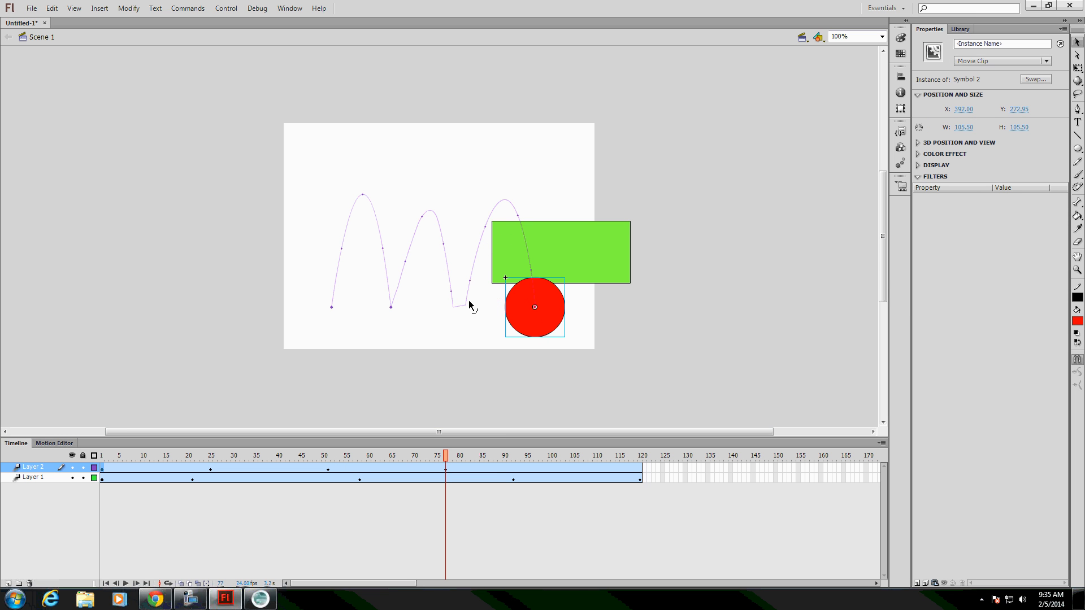
{"action": "mouse_move", "coordinate": [466, 306]}
{"action": "left_mouse_down"}
{"action": "mouse_move", "coordinate": [468, 263]}
{"action": "mouse_move", "coordinate": [463, 290]}
{"action": "left_mouse_up"}
- Place the circle at the stage's upper right on frame 99 and lower left on frame 120, curving the return path upward
{"action": "left_click_drag", "start_coordinate": [450, 456], "coordinate": [546, 456]}
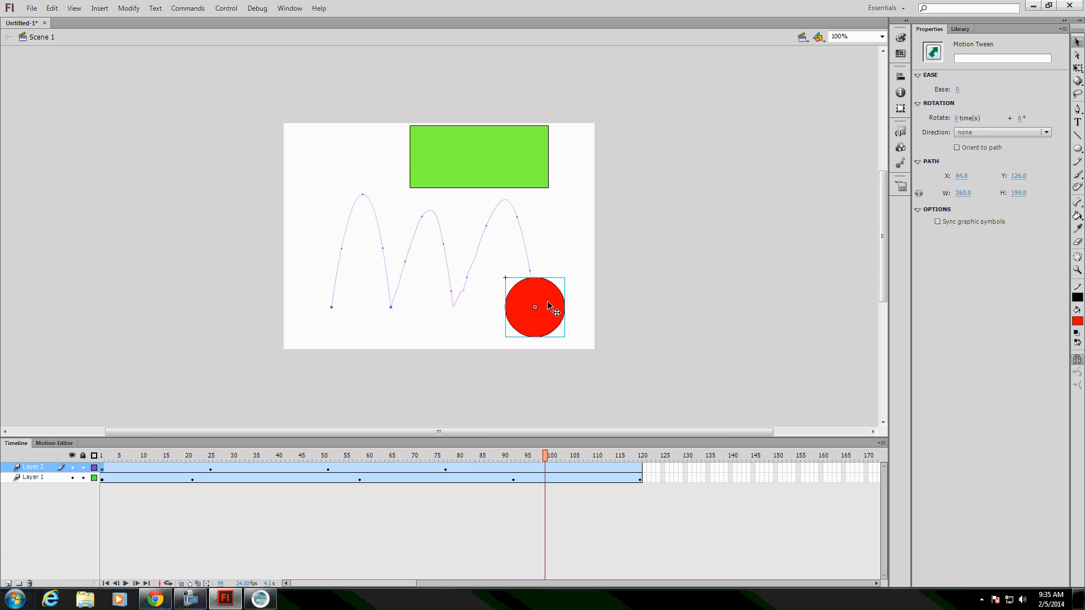
{"action": "left_click_drag", "start_coordinate": [548, 303], "coordinate": [582, 165]}
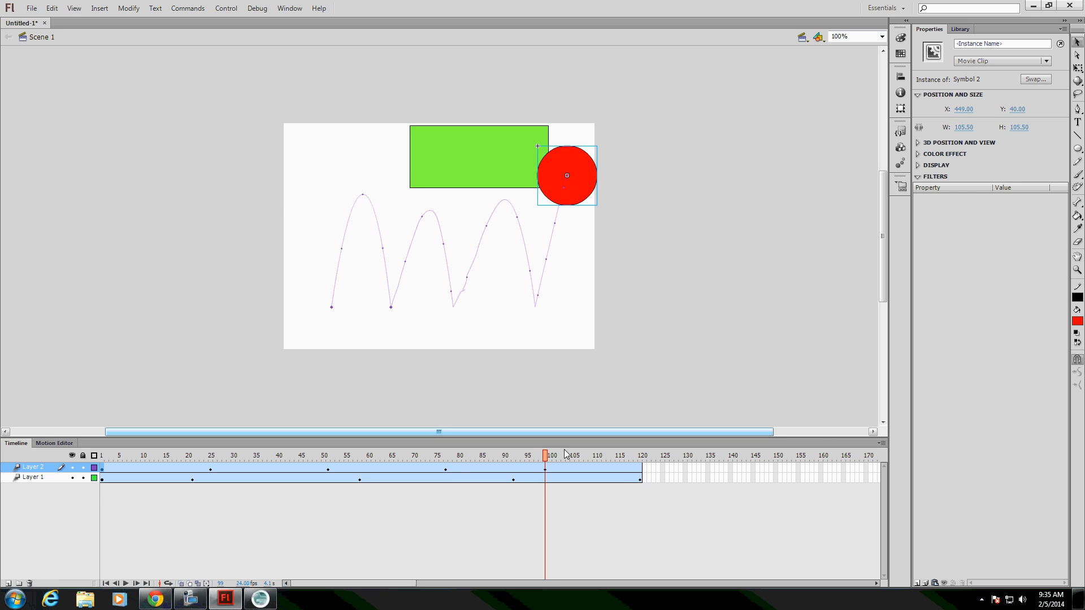
{"action": "left_click_drag", "start_coordinate": [550, 456], "coordinate": [642, 456]}
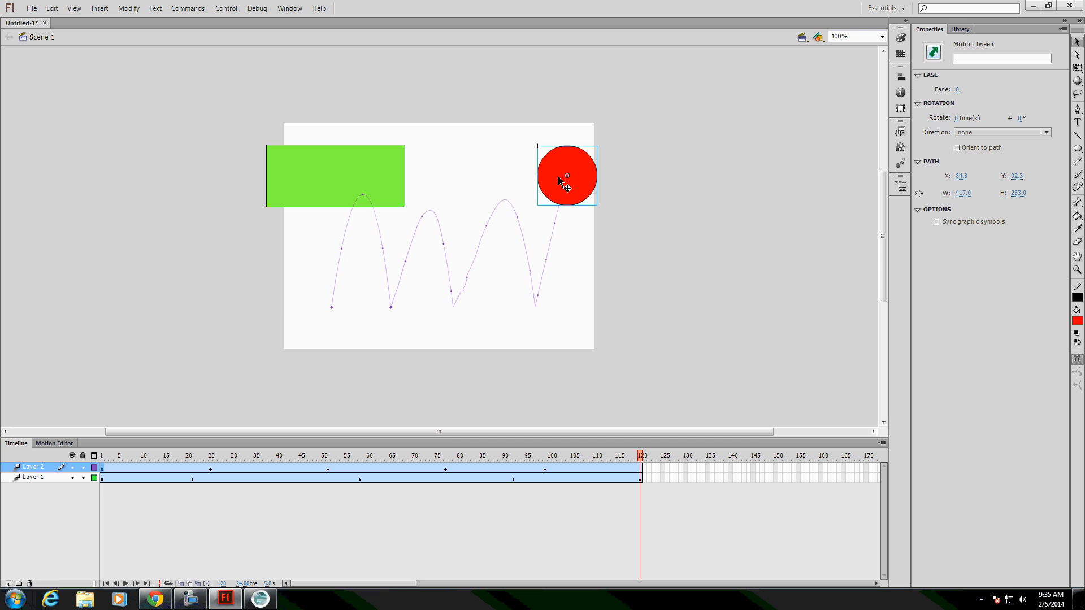
{"action": "left_click_drag", "start_coordinate": [561, 182], "coordinate": [307, 307]}
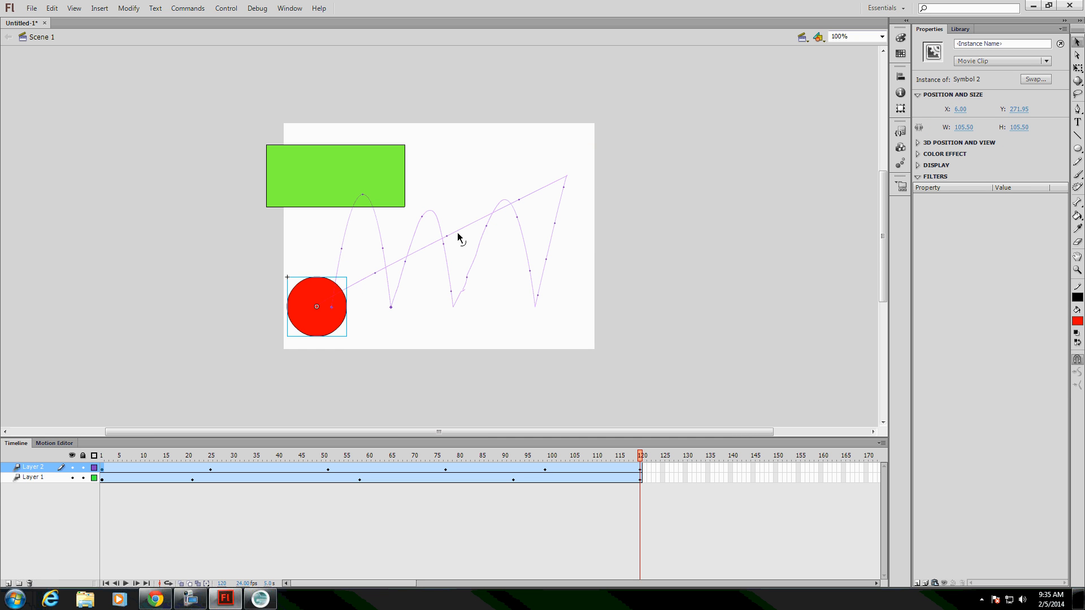
{"action": "left_click_drag", "start_coordinate": [457, 232], "coordinate": [436, 170]}
- Play both layers' animation from frame 1 with Layer 2 selected, and show the library's symbols
{"action": "left_click", "coordinate": [102, 456]}
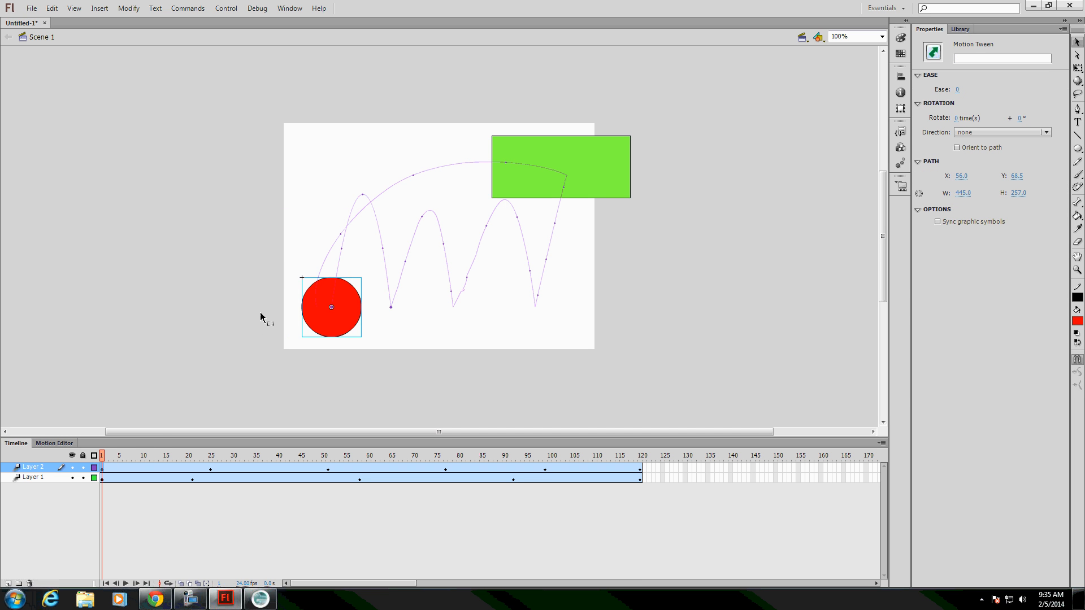
{"action": "left_click", "coordinate": [361, 374]}
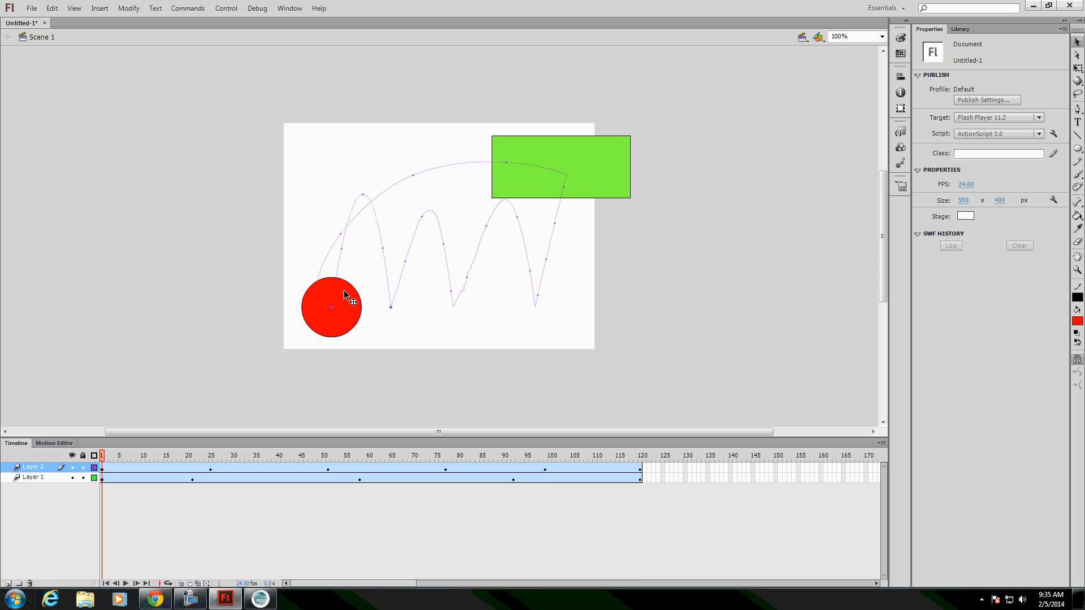
{"action": "left_click", "coordinate": [52, 479]}
{"action": "left_click", "coordinate": [50, 471]}
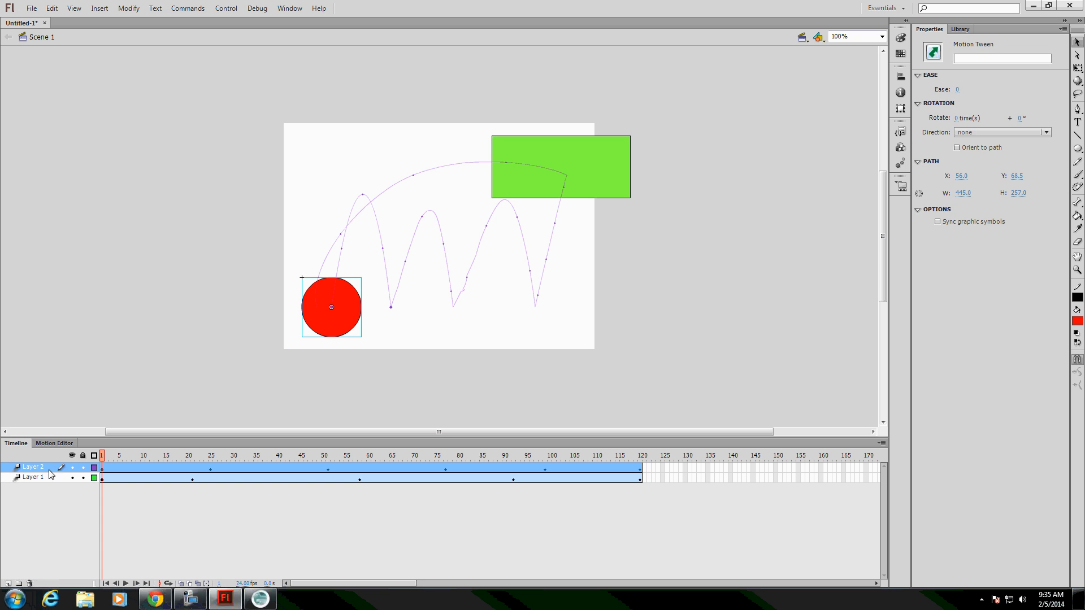
{"action": "left_click", "coordinate": [126, 584]}
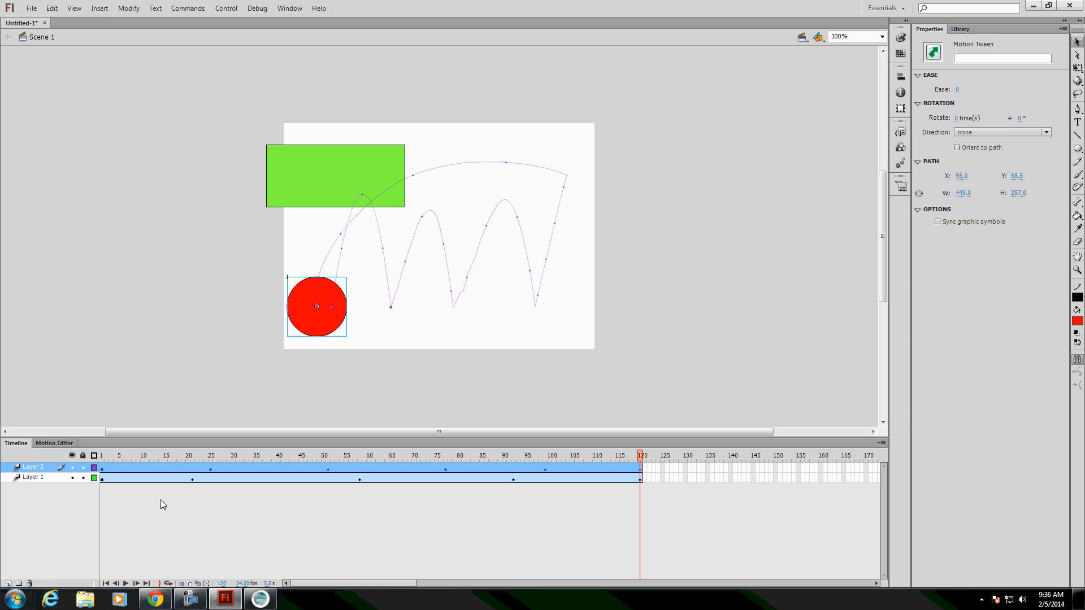
{"action": "left_click", "coordinate": [961, 29]}
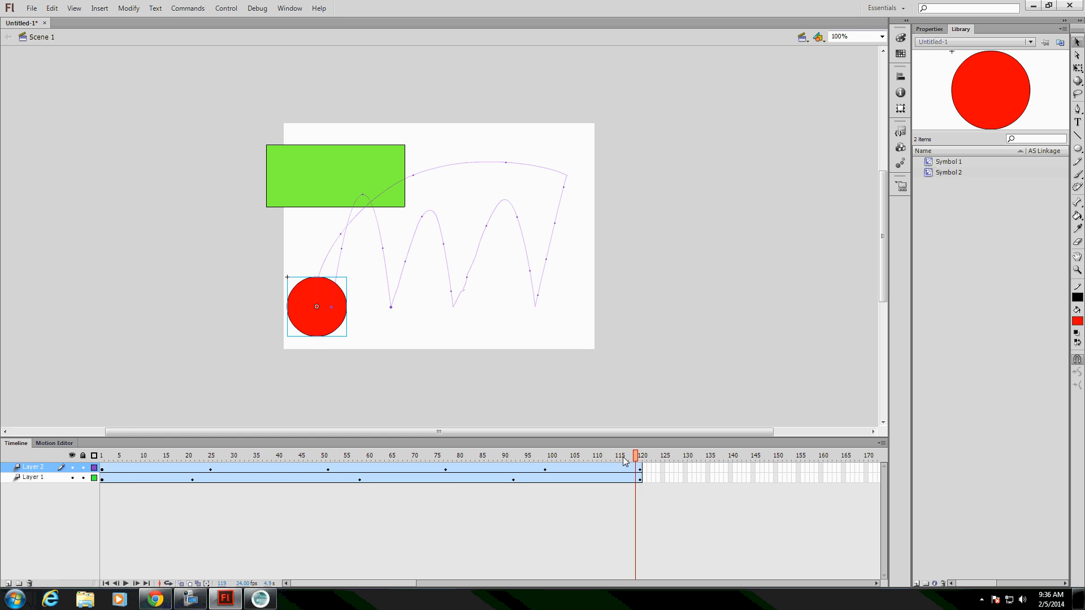
- At frame 104, move Layer 2 below Layer 1 to compare the overlap, and restore the layer order
{"action": "left_click", "coordinate": [569, 456]}
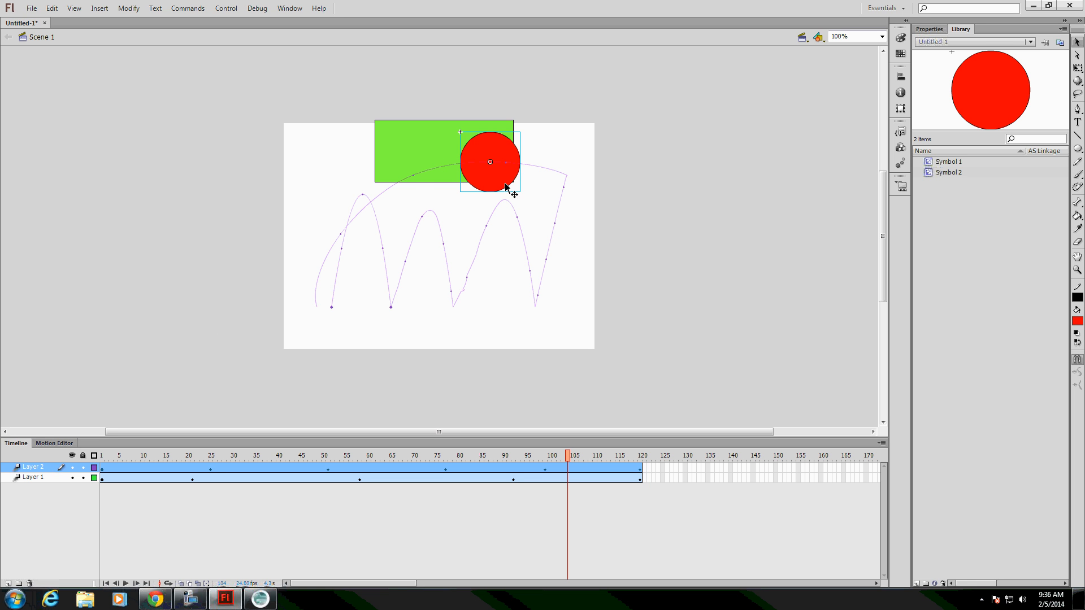
{"action": "left_click_drag", "start_coordinate": [38, 470], "coordinate": [41, 490]}
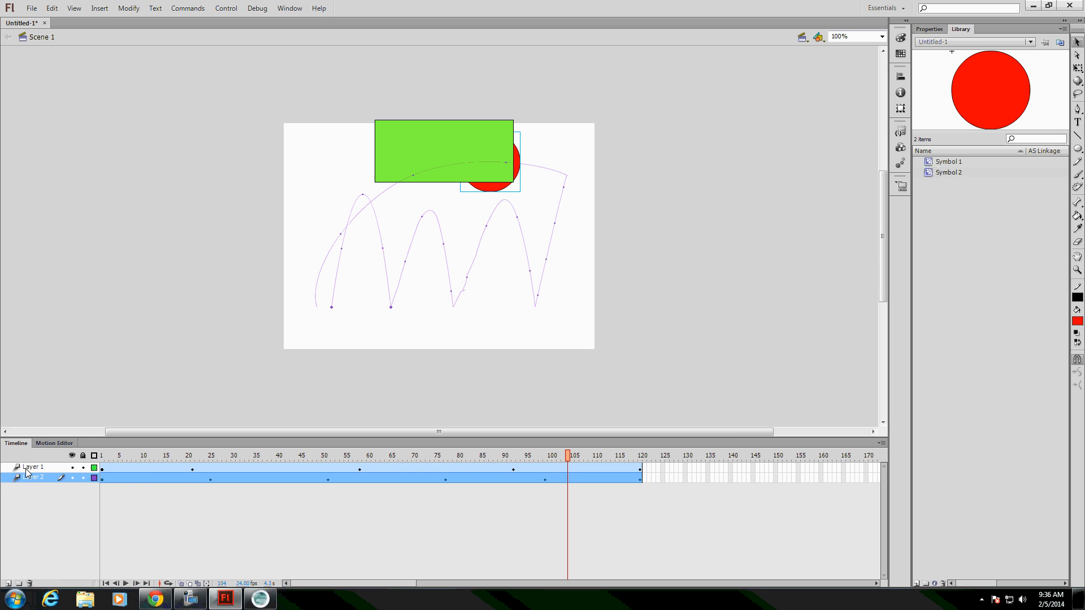
{"action": "left_click_drag", "start_coordinate": [26, 470], "coordinate": [30, 489]}
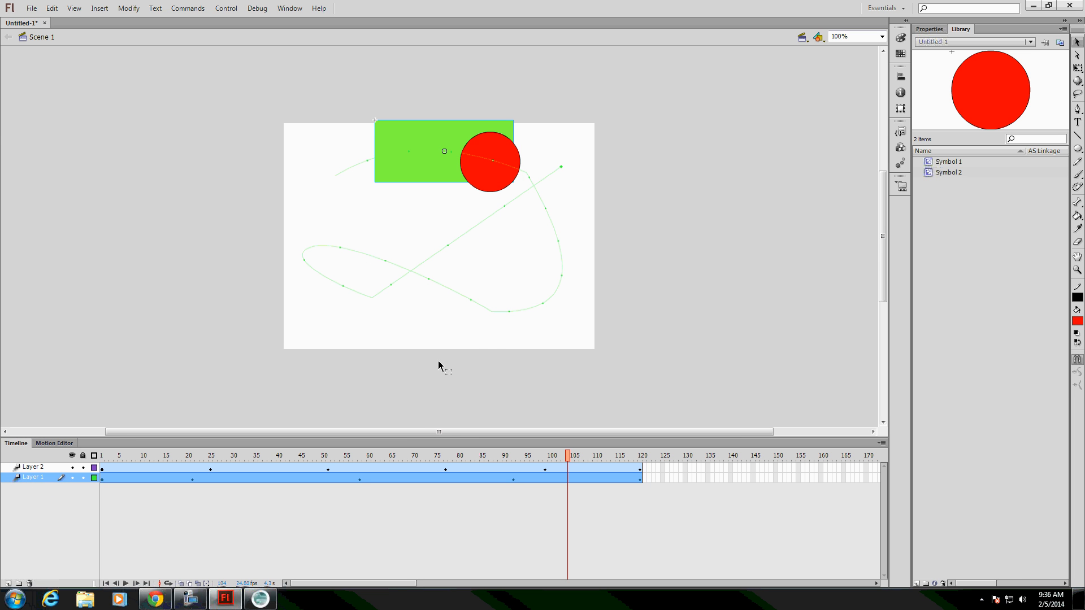